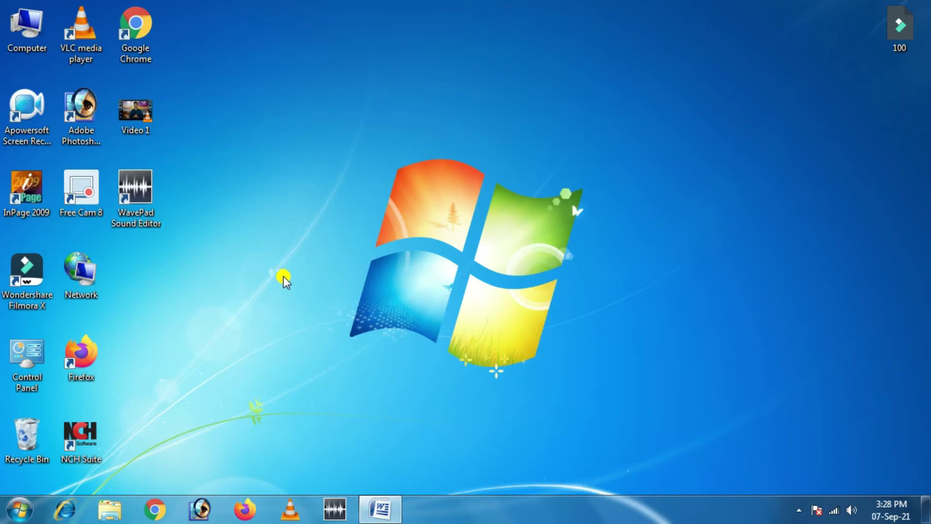
Step: Launch Google Chrome from the desktop and load youtube.com
{"action": "right_click", "coordinate": [133, 33]}
{"action": "left_click", "coordinate": [153, 44]}
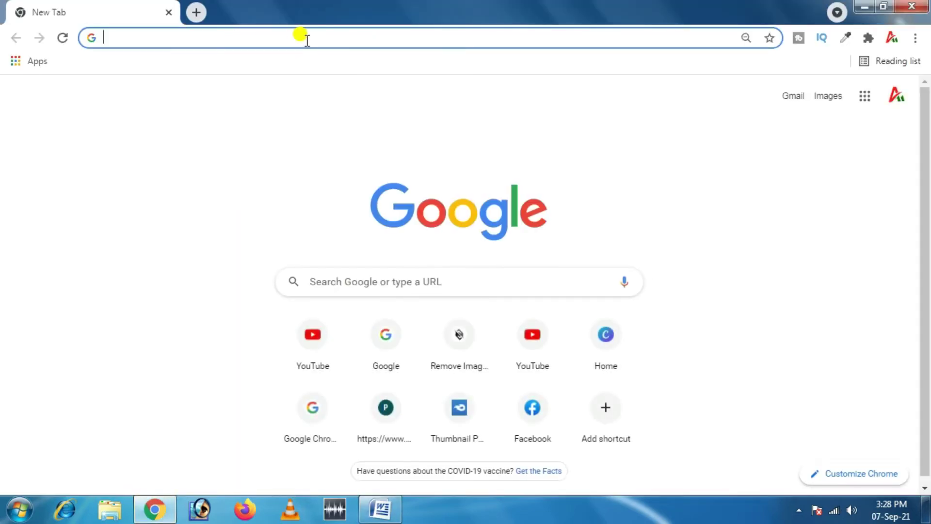
{"action": "type", "text": "youtube"}
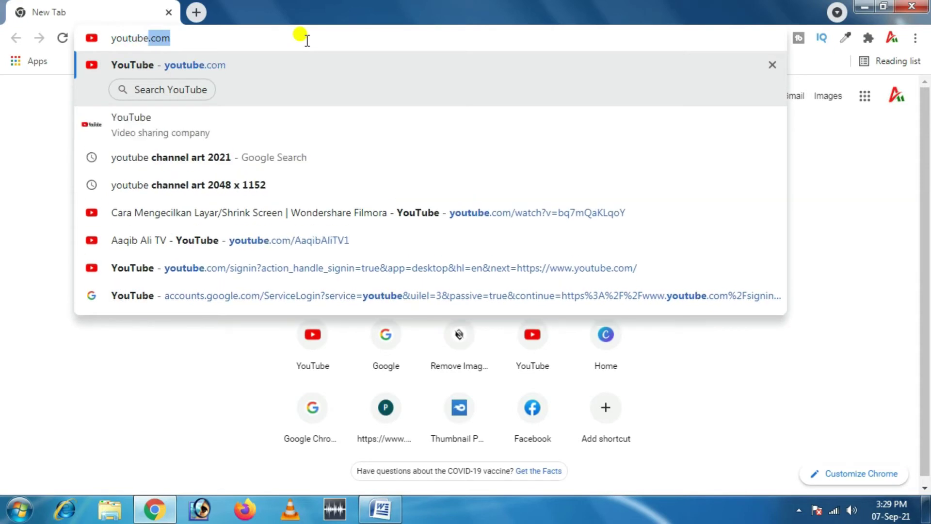
{"action": "type", "text": ".com"}
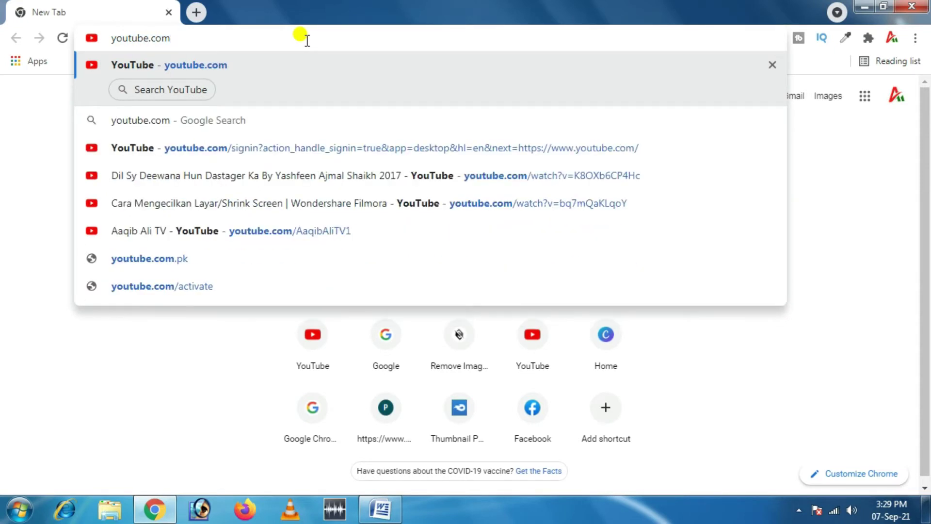
{"action": "key", "text": "Return"}
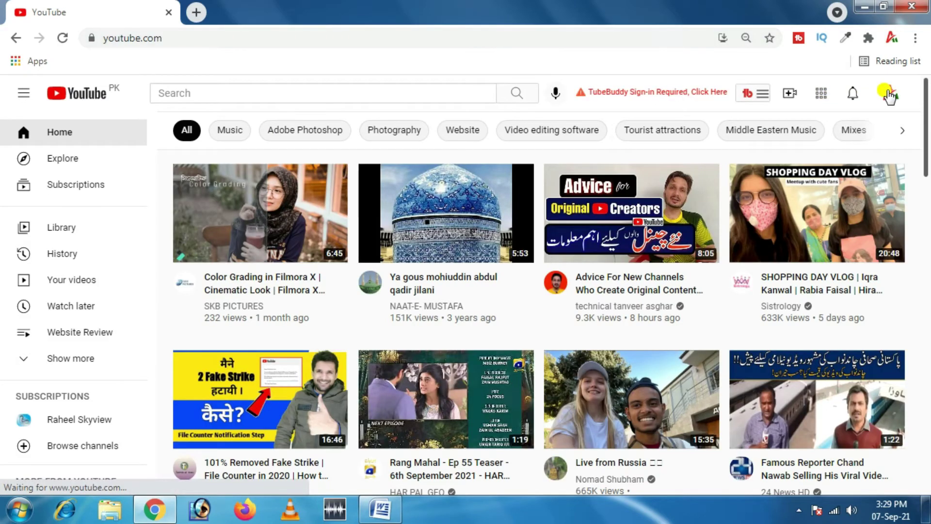
Step: Go from the account menu into YouTube Studio's Channel copyright matches page
{"action": "left_click", "coordinate": [889, 94]}
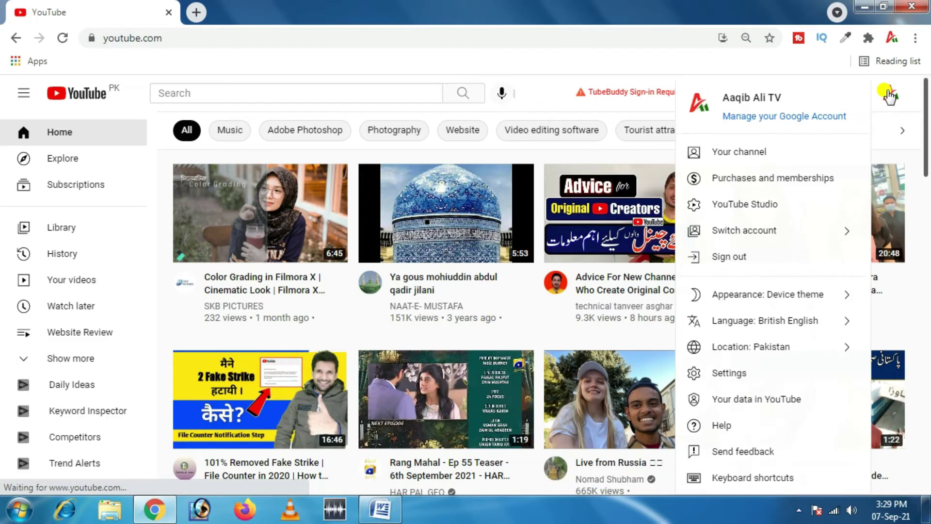
{"action": "left_click", "coordinate": [766, 205]}
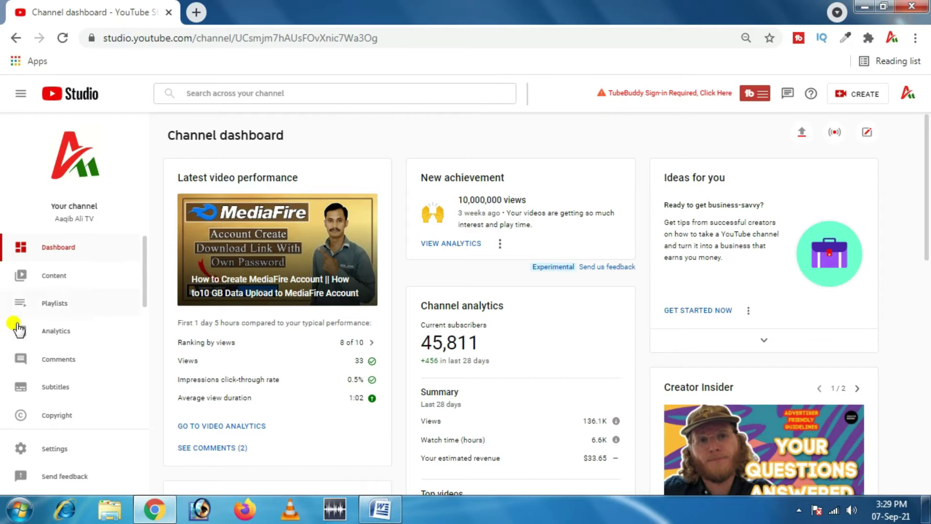
{"action": "left_click", "coordinate": [48, 414]}
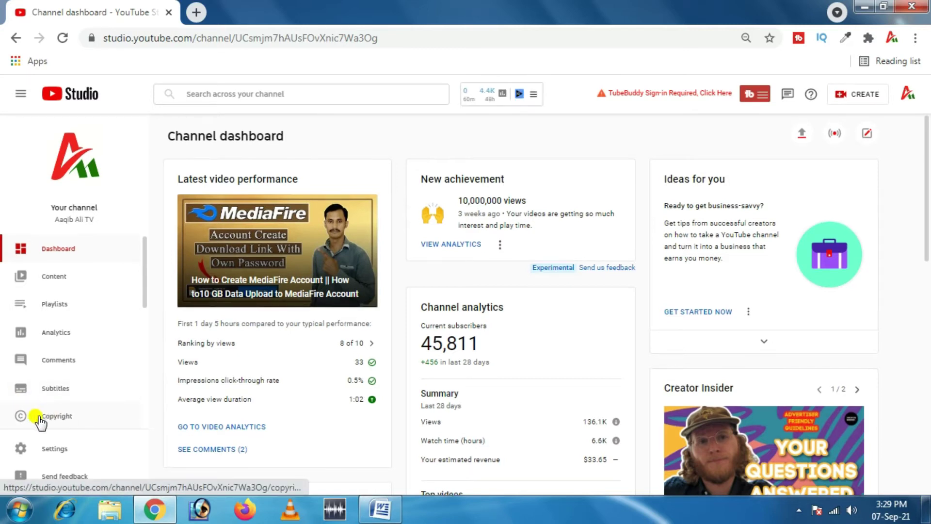
{"action": "left_click", "coordinate": [59, 419]}
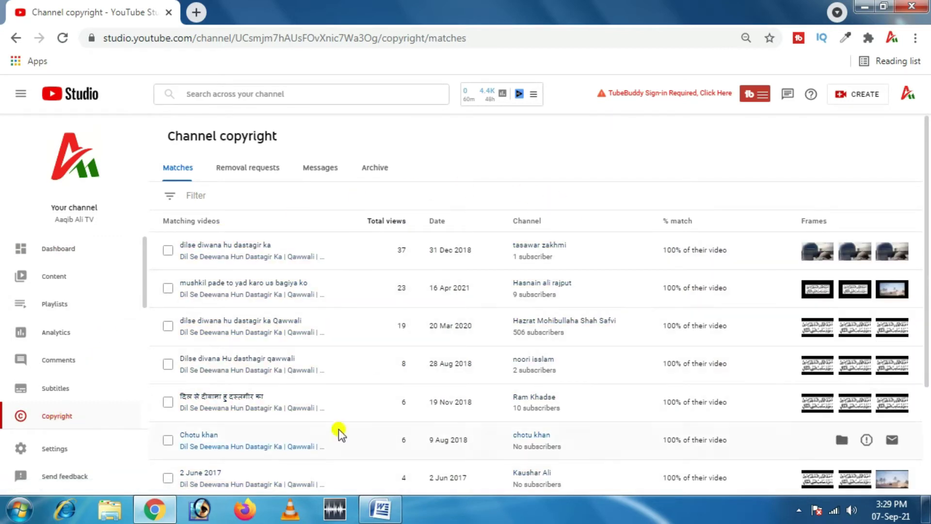
Step: Show 50 rows per page in Copyright Matches and scroll through all 32 reuploads
{"action": "mouse_move", "coordinate": [164, 224]}
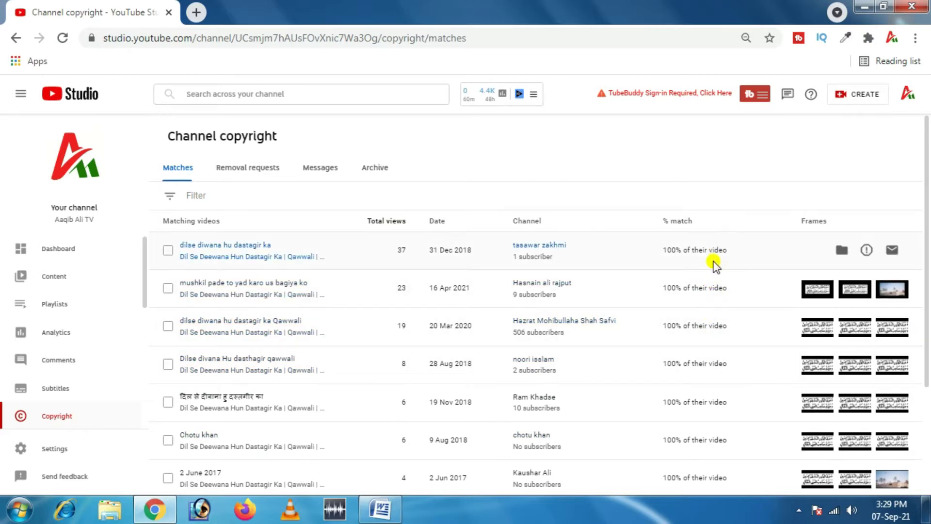
{"action": "scroll", "coordinate": [711, 359], "scroll_direction": "down", "scroll_amount": 1}
{"action": "scroll", "coordinate": [712, 358], "scroll_direction": "down", "scroll_amount": 3}
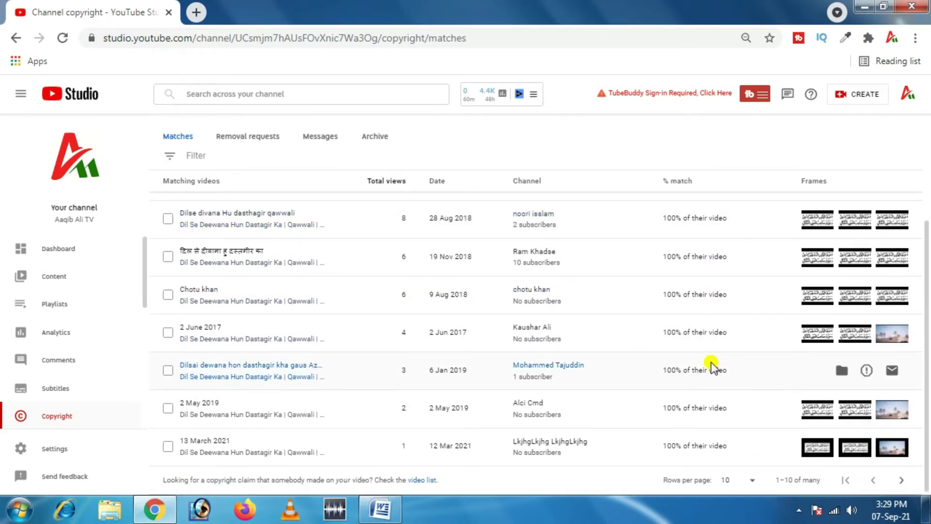
{"action": "scroll", "coordinate": [703, 426], "scroll_direction": "down", "scroll_amount": 1}
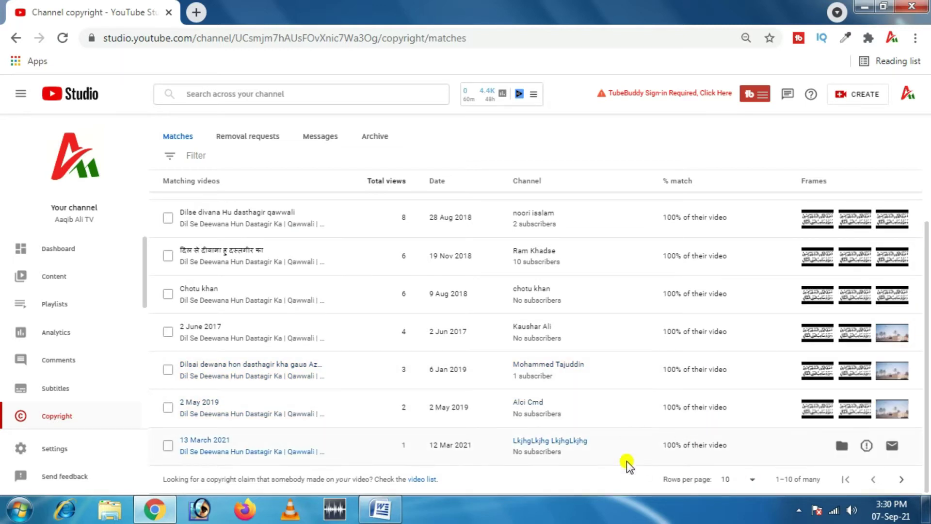
{"action": "left_click", "coordinate": [751, 480]}
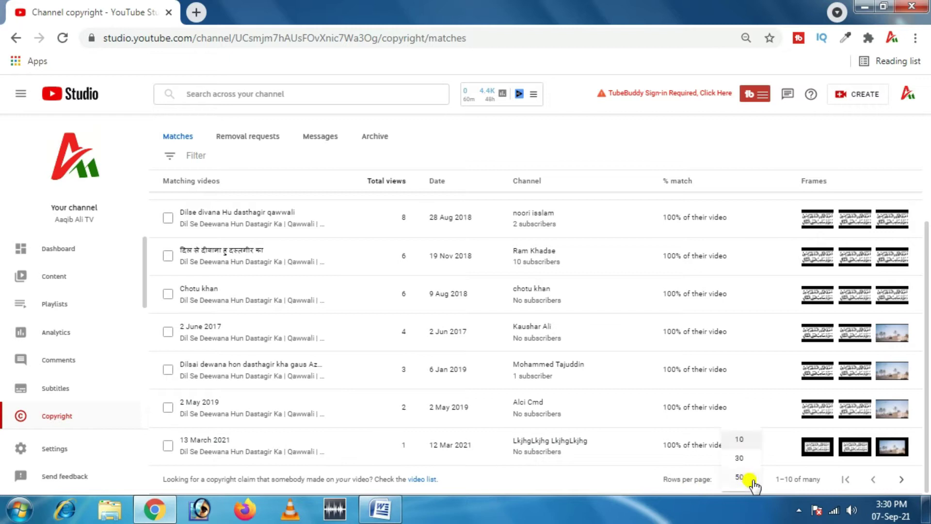
{"action": "left_click", "coordinate": [747, 478]}
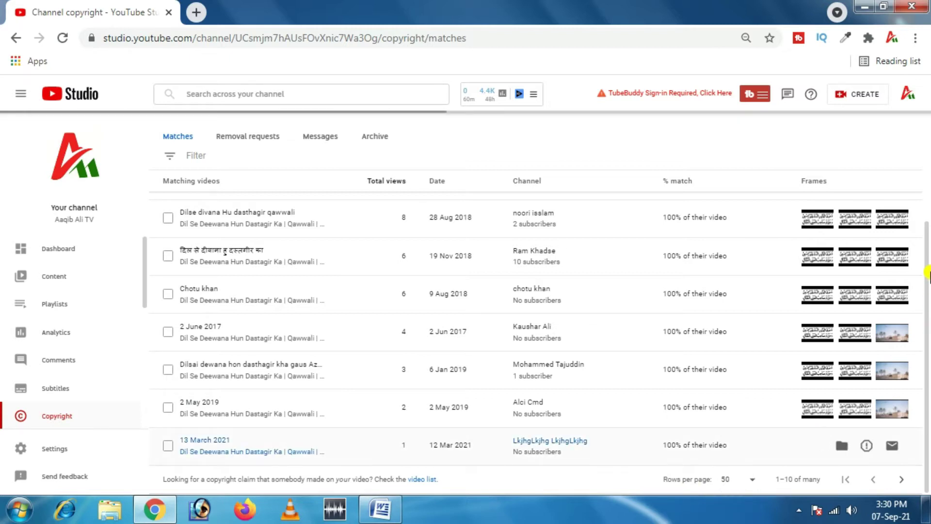
{"action": "left_click_drag", "start_coordinate": [927, 212], "coordinate": [927, 408]}
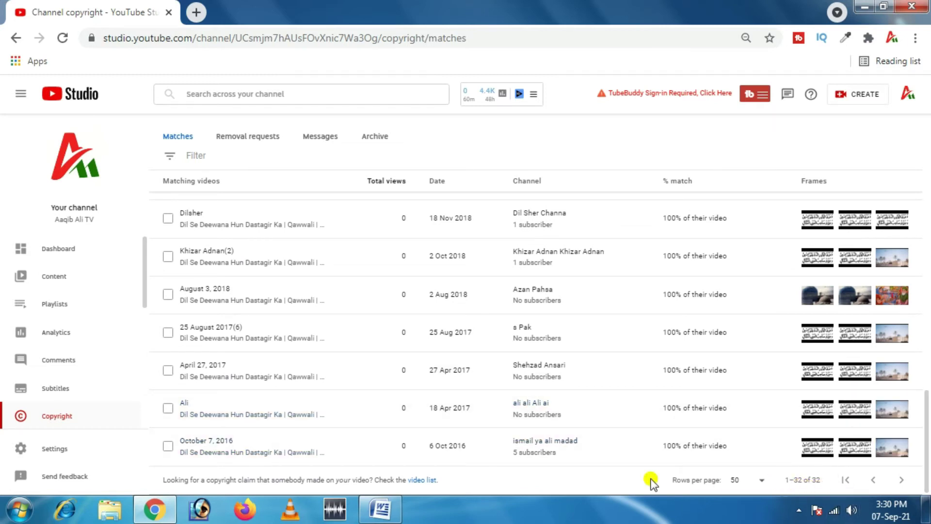
{"action": "left_click_drag", "start_coordinate": [926, 412], "coordinate": [927, 141]}
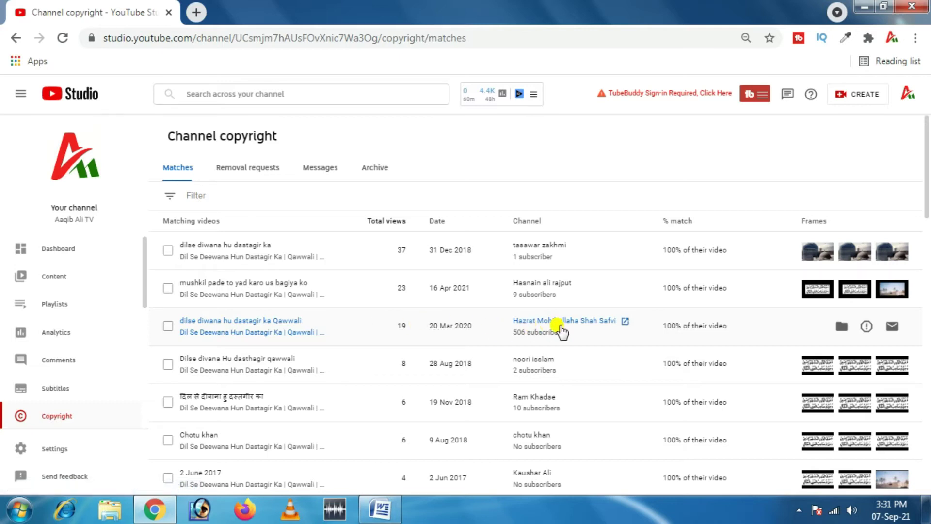
Step: Open the 'dilse diwana hu dastagir ka Qawwali' reupload, mute and pause it, and start reporting it
{"action": "left_click", "coordinate": [241, 321]}
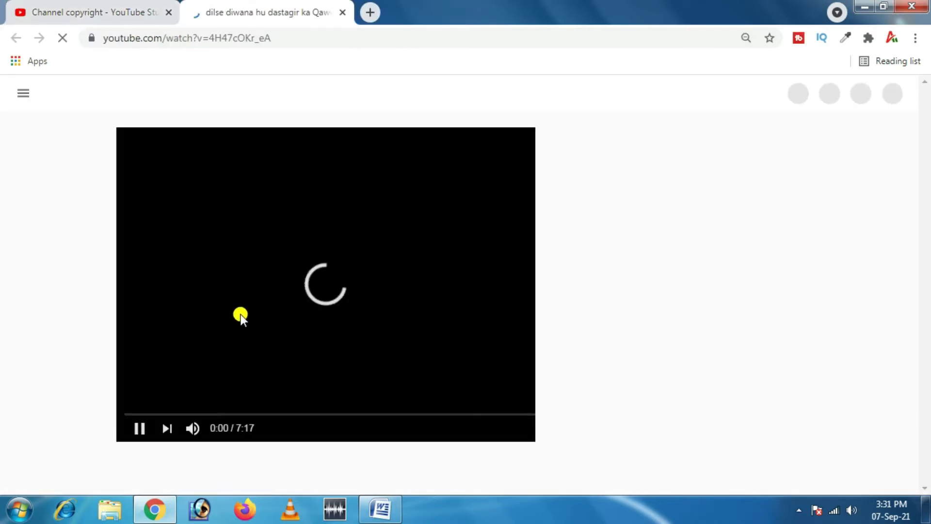
{"action": "left_click", "coordinate": [192, 427]}
{"action": "scroll", "coordinate": [89, 228], "scroll_direction": "down", "scroll_amount": 1}
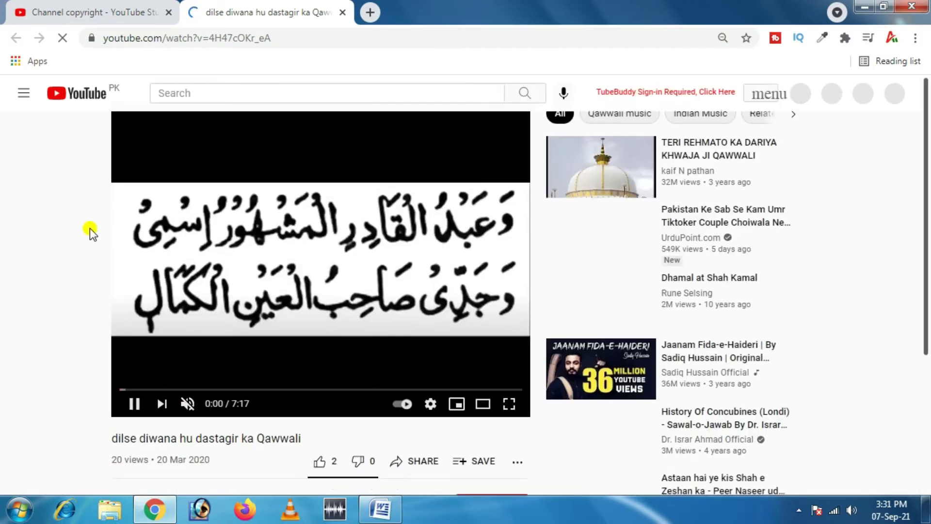
{"action": "scroll", "coordinate": [89, 228], "scroll_direction": "down", "scroll_amount": 1}
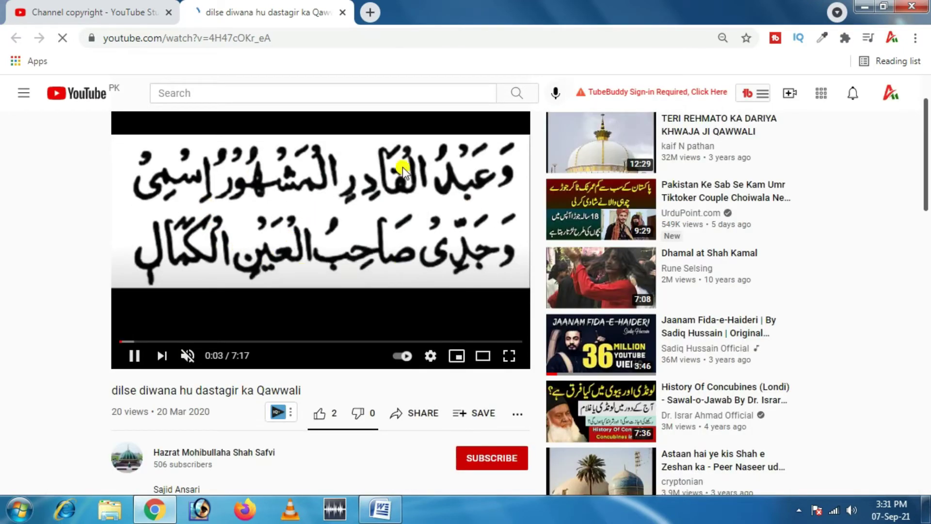
{"action": "left_click", "coordinate": [135, 355]}
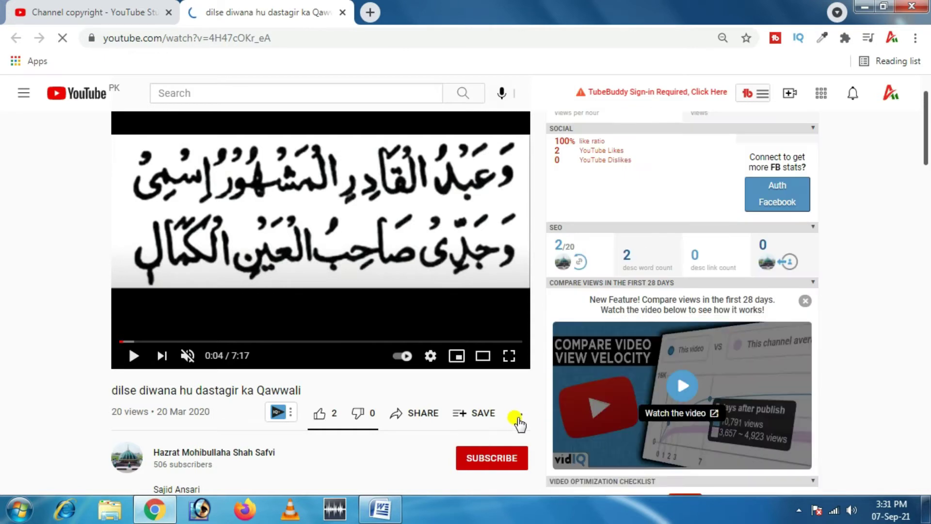
{"action": "left_click", "coordinate": [517, 415]}
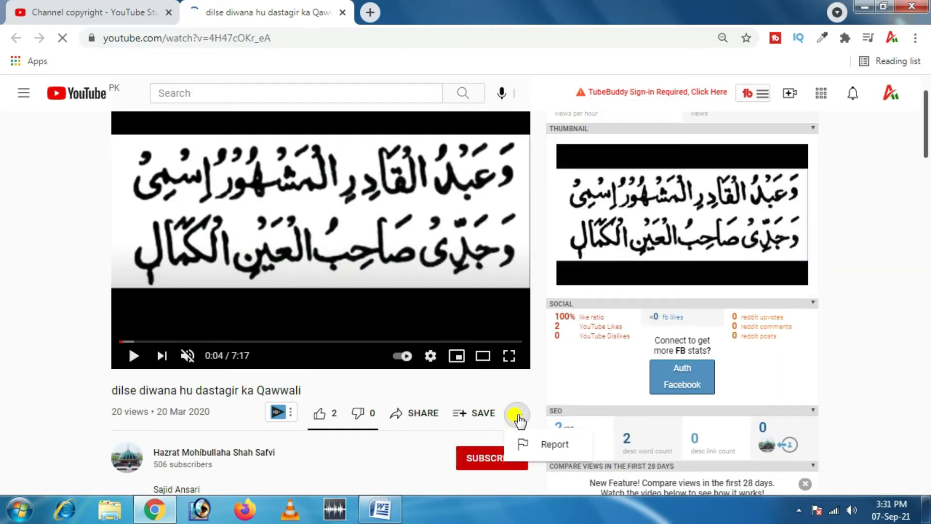
{"action": "left_click", "coordinate": [542, 443]}
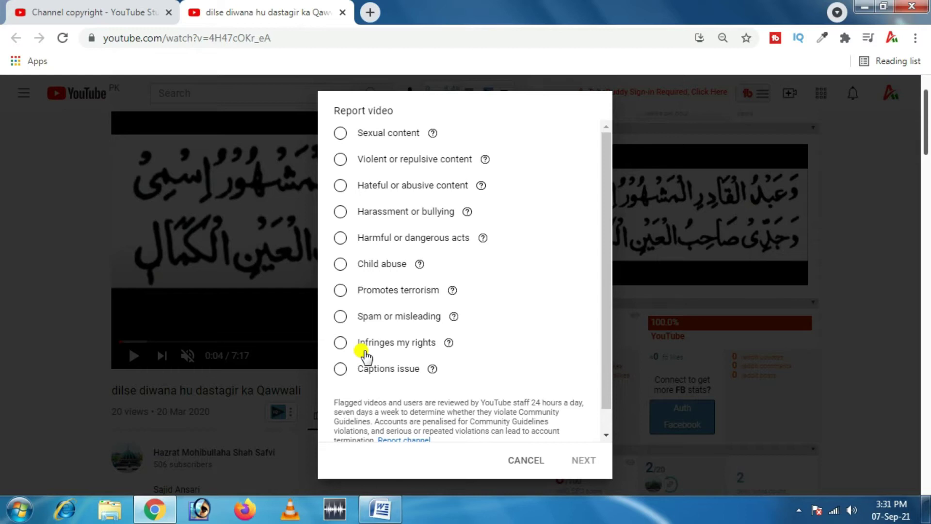
Step: Report the reupload under Infringes my rights with Copyright issue as the reason
{"action": "left_click", "coordinate": [340, 343]}
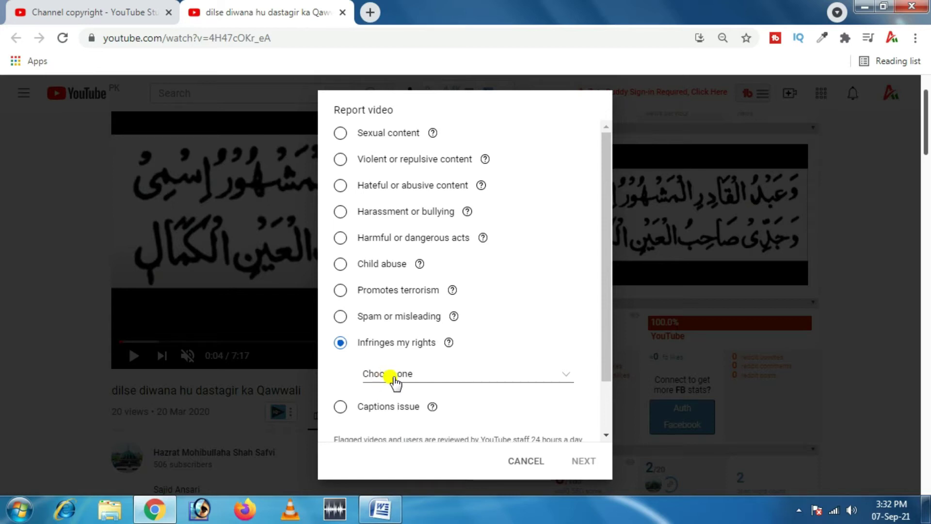
{"action": "left_click", "coordinate": [566, 380]}
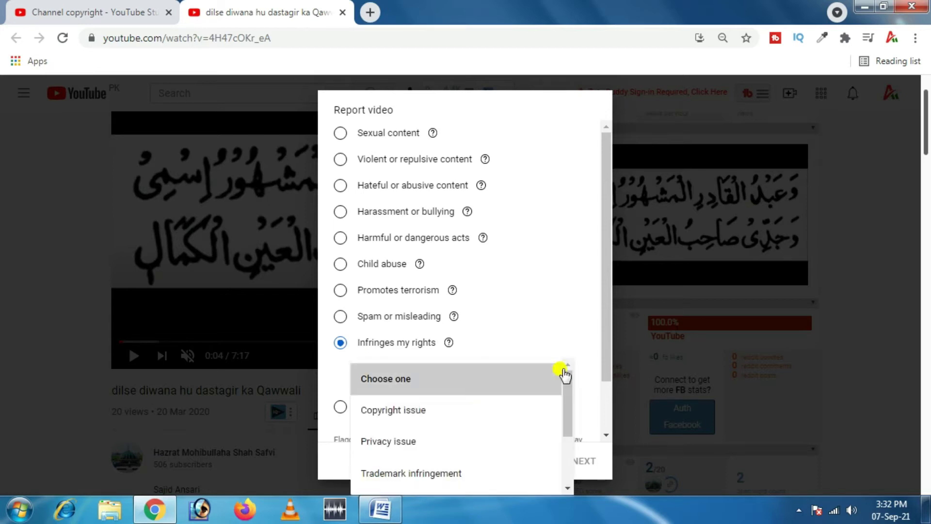
{"action": "left_click", "coordinate": [396, 412]}
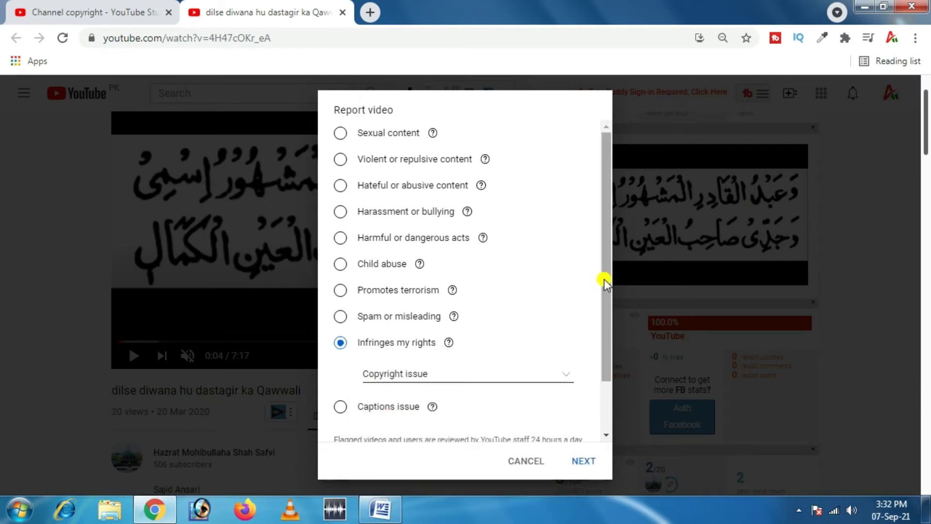
{"action": "left_click_drag", "start_coordinate": [604, 280], "coordinate": [607, 388]}
{"action": "left_click", "coordinate": [583, 461]}
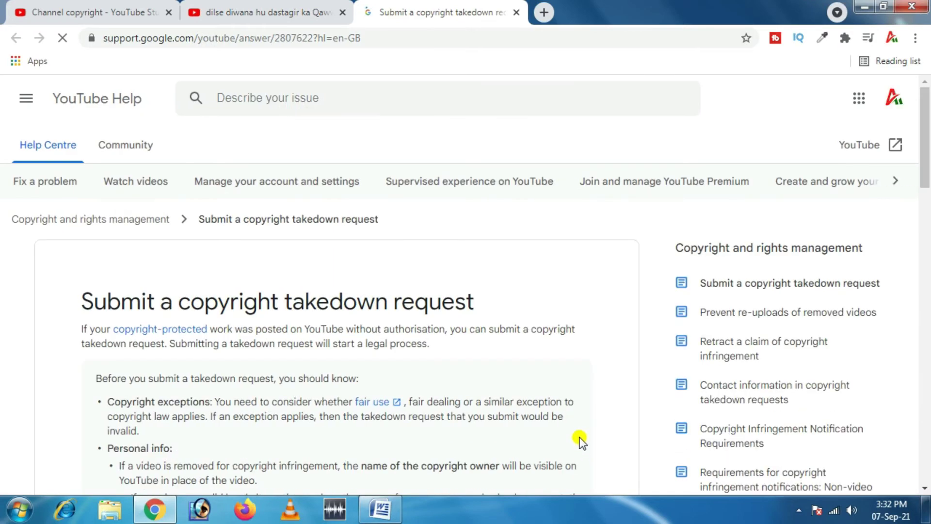
Step: Open the copyright takedown webform from YouTube Help's 'Submit a copyright takedown request' page
{"action": "left_click_drag", "start_coordinate": [925, 117], "coordinate": [926, 282]}
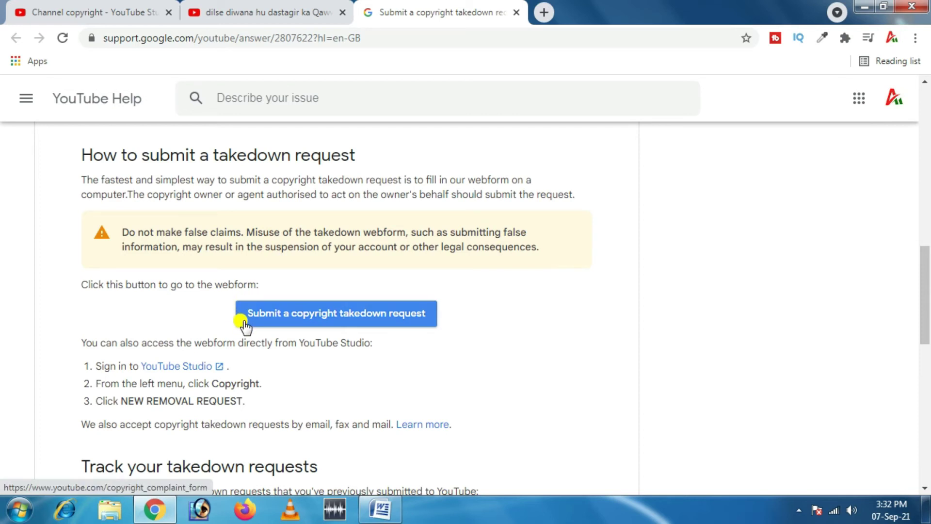
{"action": "left_click", "coordinate": [338, 321]}
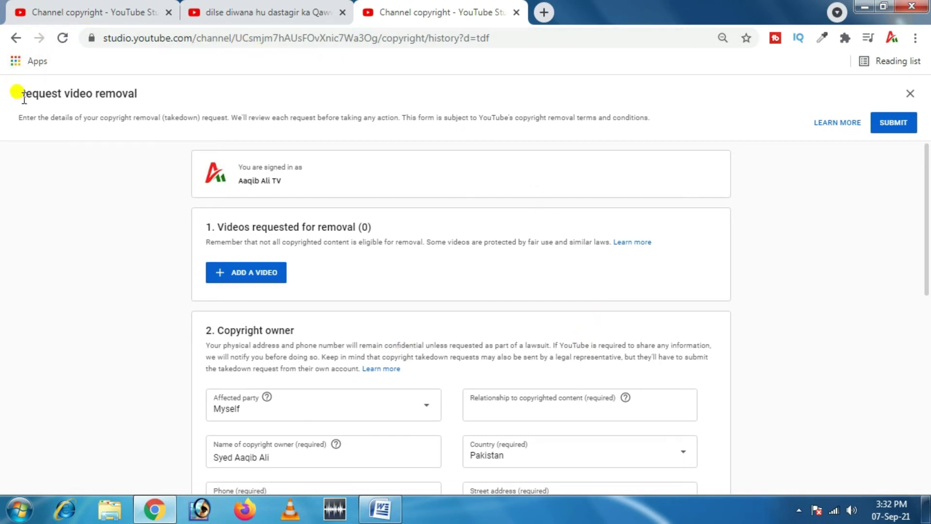
Step: Close the extra help tab and start a removal request for the first matched reupload
{"action": "left_click", "coordinate": [516, 13]}
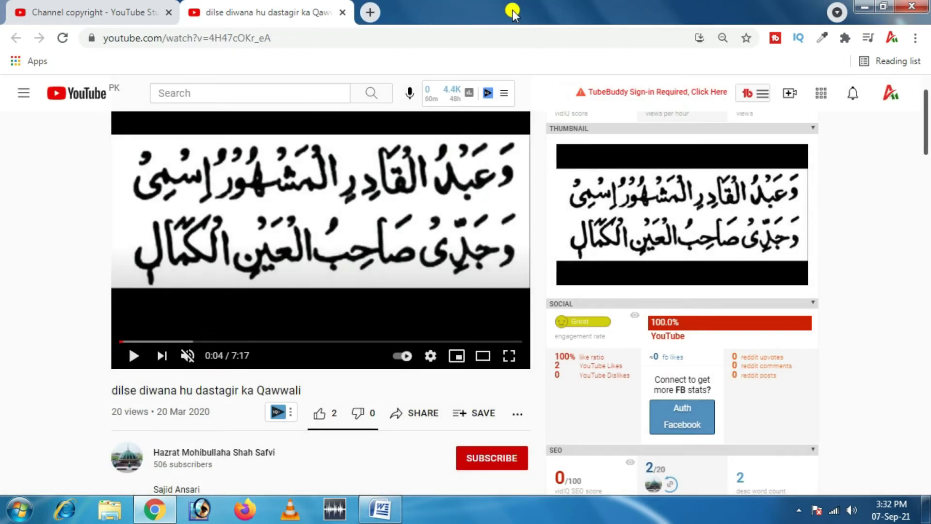
{"action": "left_click", "coordinate": [99, 10]}
{"action": "mouse_move", "coordinate": [800, 254]}
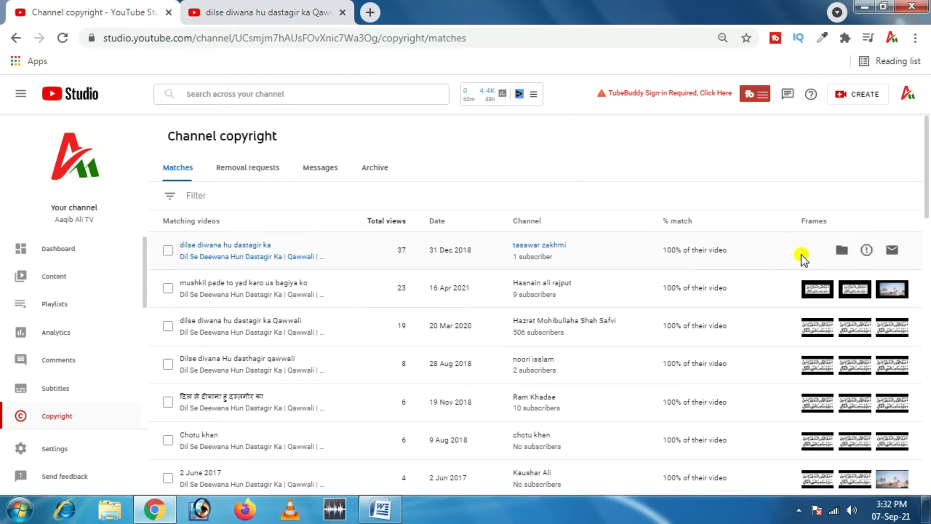
{"action": "left_click", "coordinate": [866, 251]}
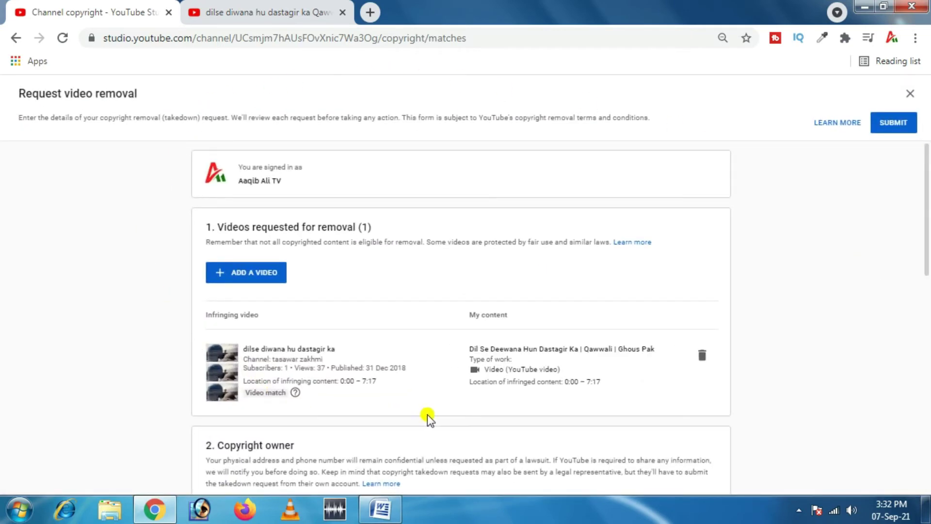
Step: Add another video entry with Type of work Video, subcategory From my YouTube channel
{"action": "left_click", "coordinate": [231, 275]}
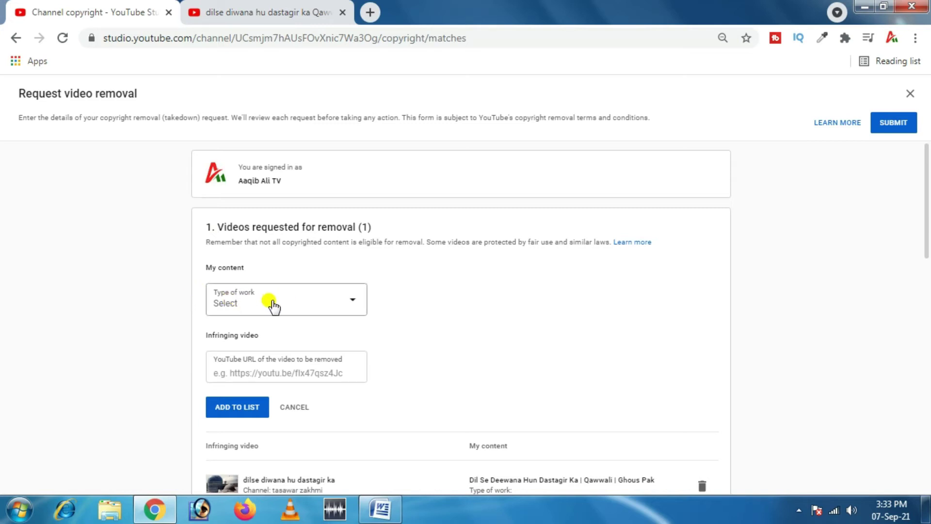
{"action": "left_click", "coordinate": [351, 306]}
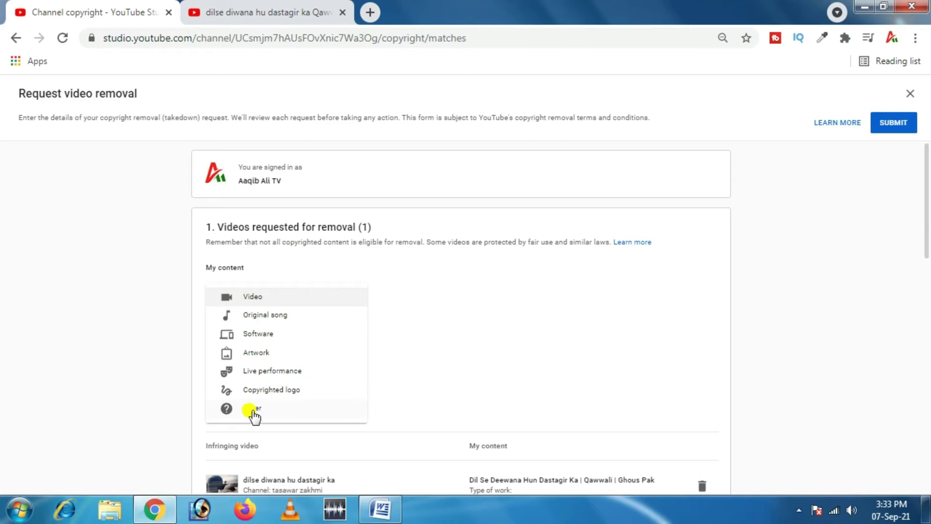
{"action": "left_click", "coordinate": [267, 298]}
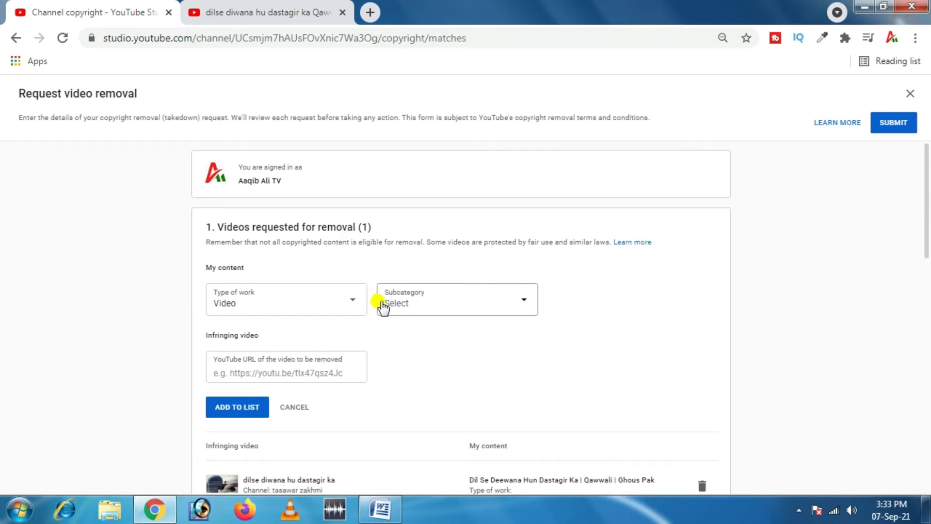
{"action": "left_click", "coordinate": [524, 303]}
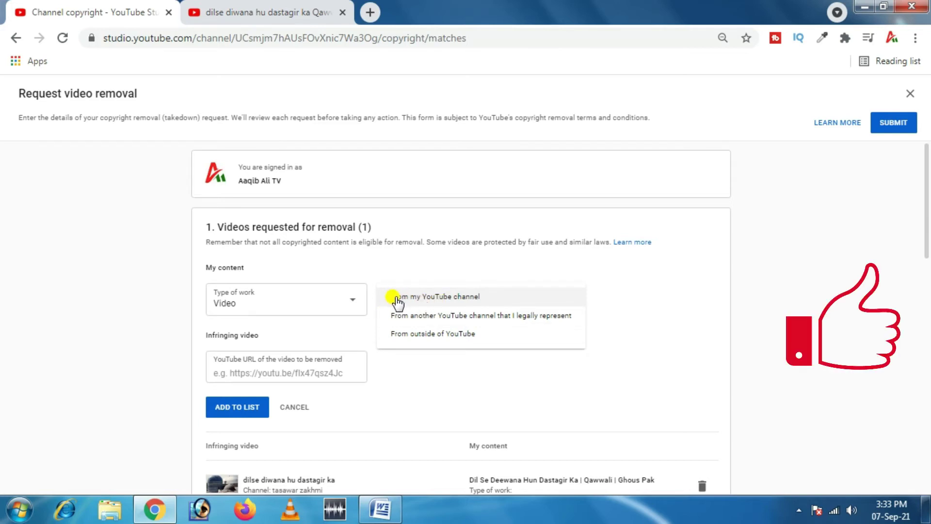
{"action": "left_click", "coordinate": [441, 300]}
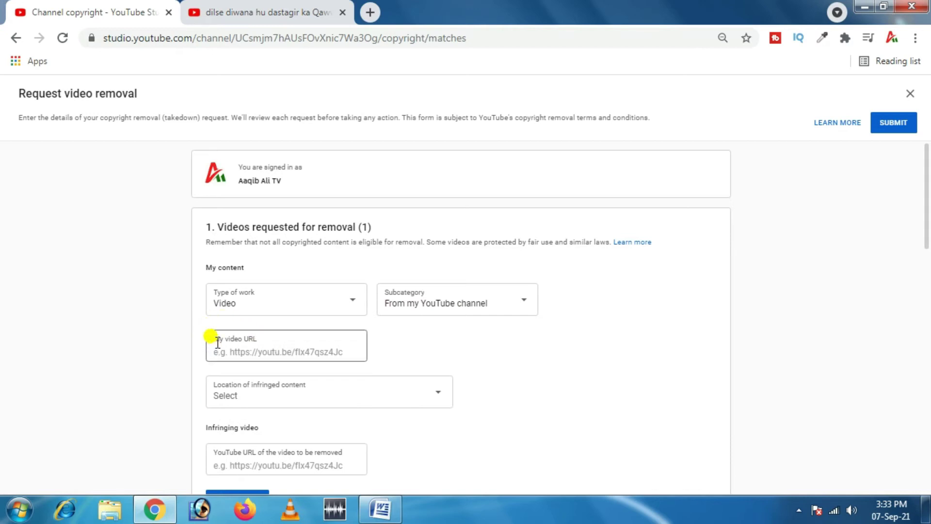
Step: Copy the original video link from the Word document and paste it into My video URL
{"action": "left_click", "coordinate": [380, 509]}
{"action": "right_click", "coordinate": [310, 175]}
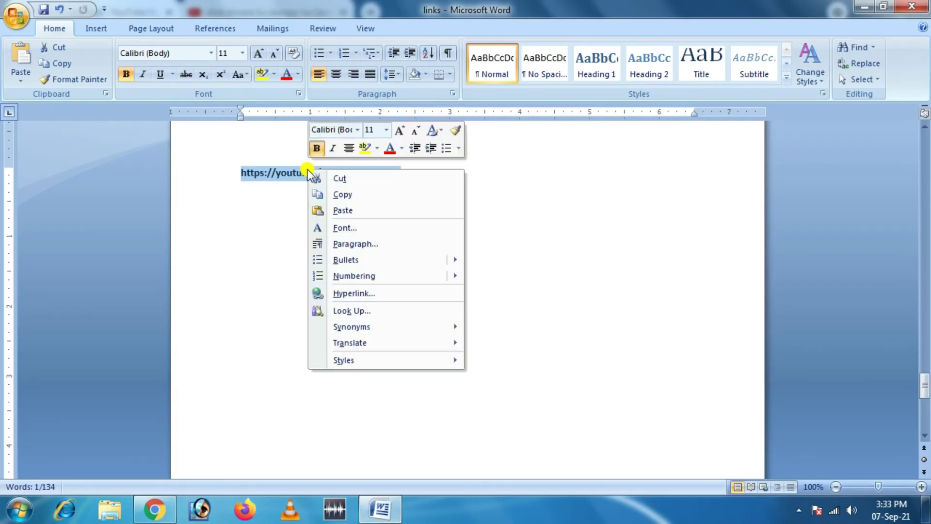
{"action": "left_click", "coordinate": [348, 193]}
{"action": "left_click", "coordinate": [154, 509]}
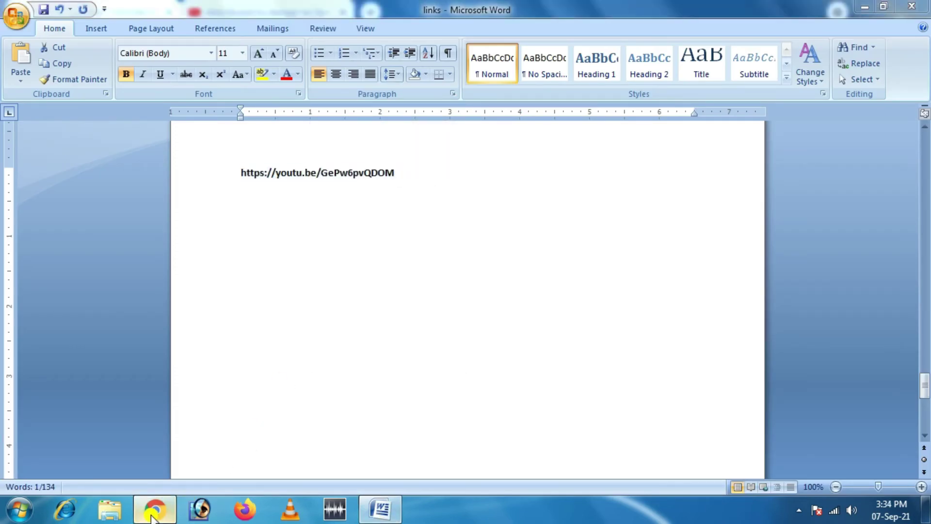
{"action": "left_click", "coordinate": [263, 351]}
{"action": "key", "text": "ctrl+v"}
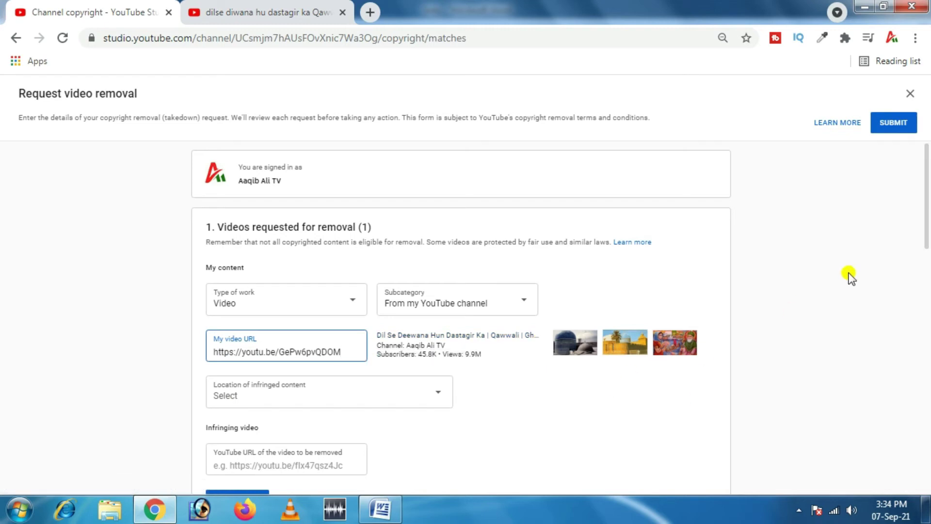
Step: Set the location of infringed content to Entire video instead of Timestamps
{"action": "left_click_drag", "start_coordinate": [925, 218], "coordinate": [927, 255]}
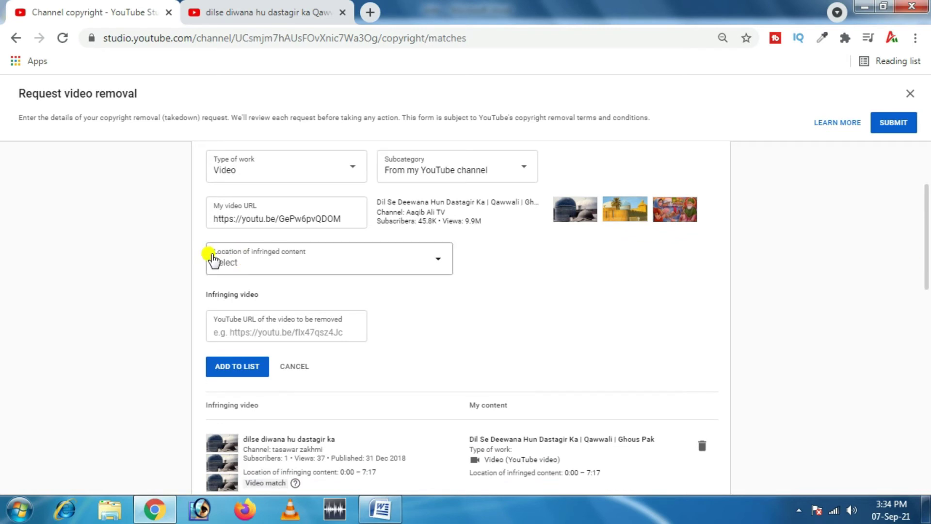
{"action": "left_click", "coordinate": [438, 264]}
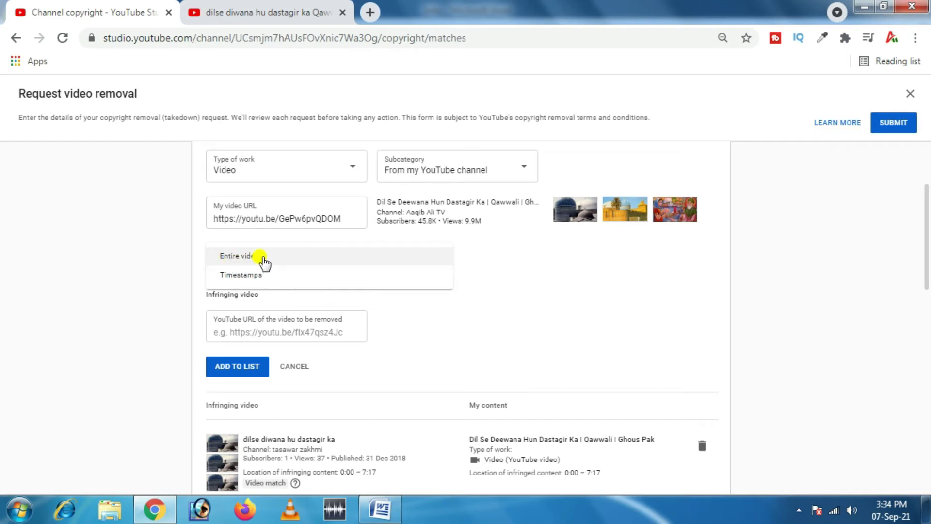
{"action": "left_click", "coordinate": [241, 275]}
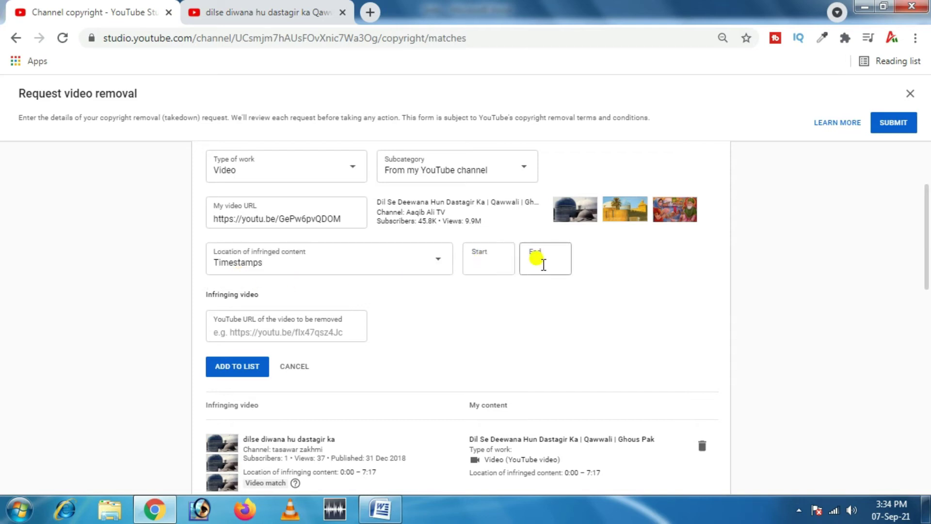
{"action": "left_click", "coordinate": [440, 265]}
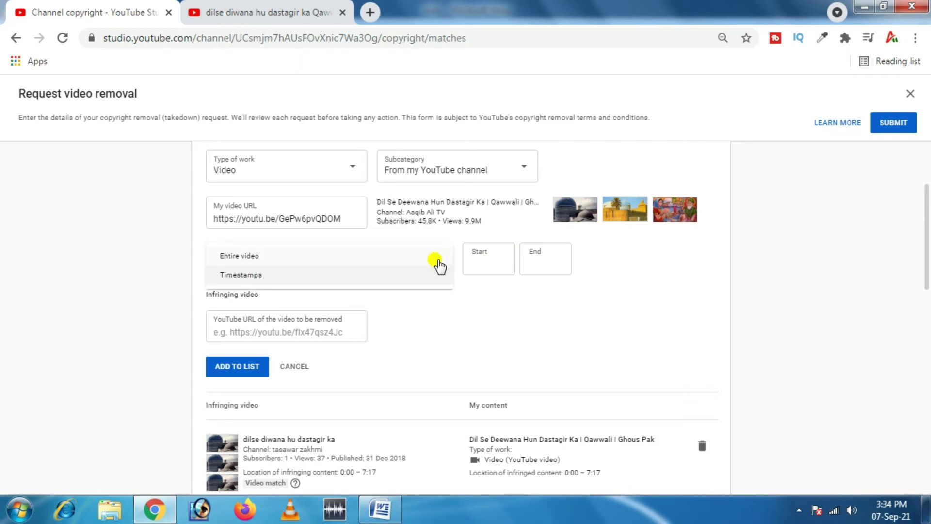
{"action": "left_click", "coordinate": [245, 256]}
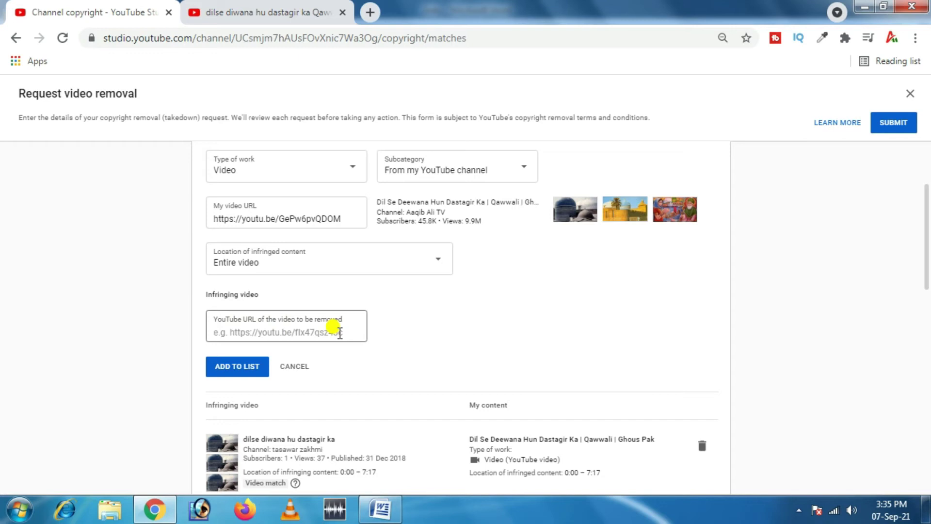
Step: Copy the reupload's watch-page address and paste it into the infringing video URL field
{"action": "left_click", "coordinate": [257, 12]}
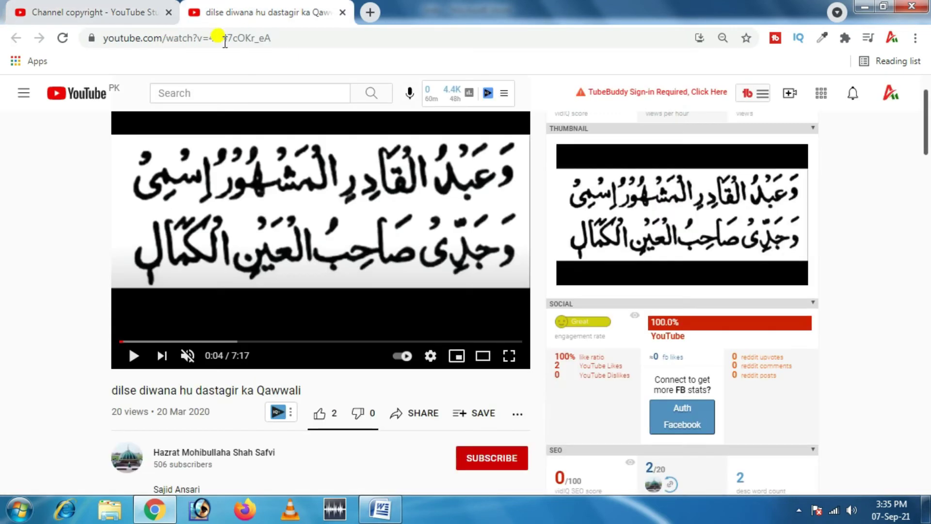
{"action": "left_click", "coordinate": [208, 38]}
{"action": "right_click", "coordinate": [209, 37]}
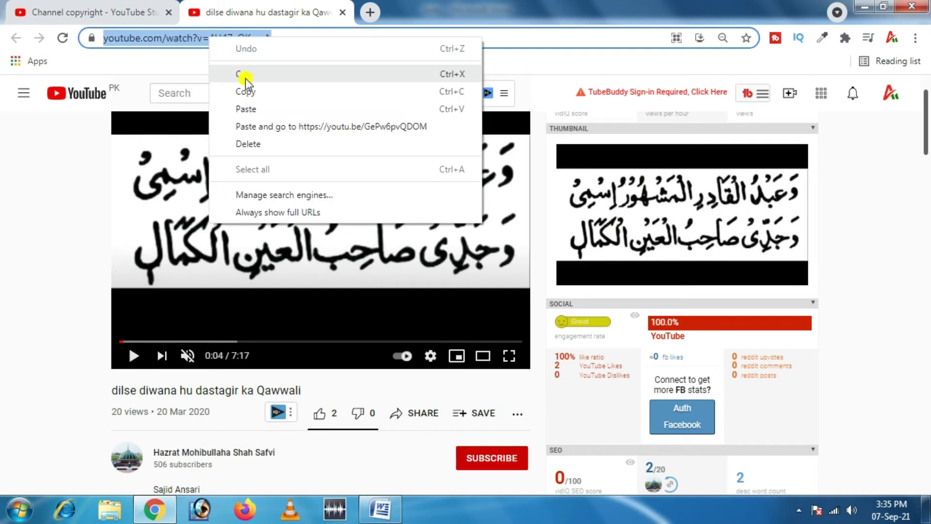
{"action": "left_click", "coordinate": [243, 91]}
{"action": "left_click", "coordinate": [116, 6]}
{"action": "left_click", "coordinate": [247, 326]}
{"action": "key", "text": "ctrl+v"}
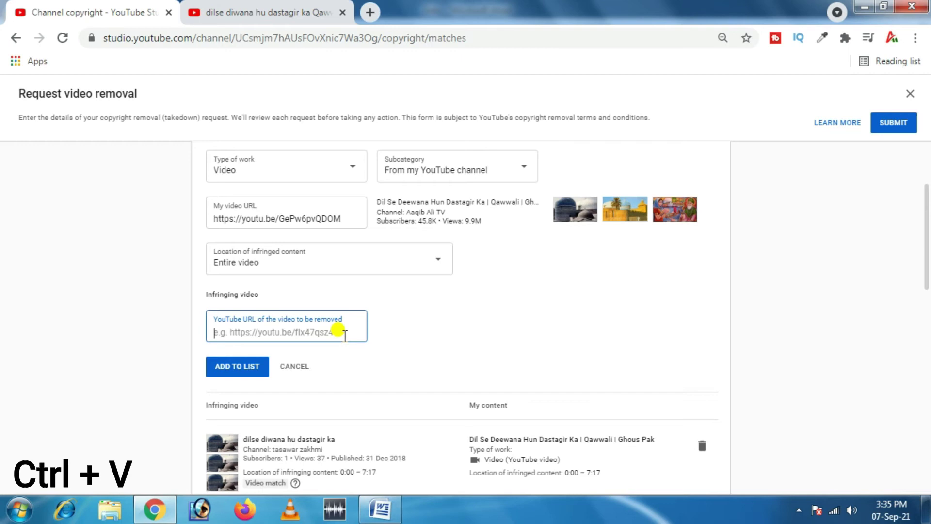
Step: Add the pasted reupload URL to the removal list as an Entire video infringement
{"action": "key", "text": "ctrl+v"}
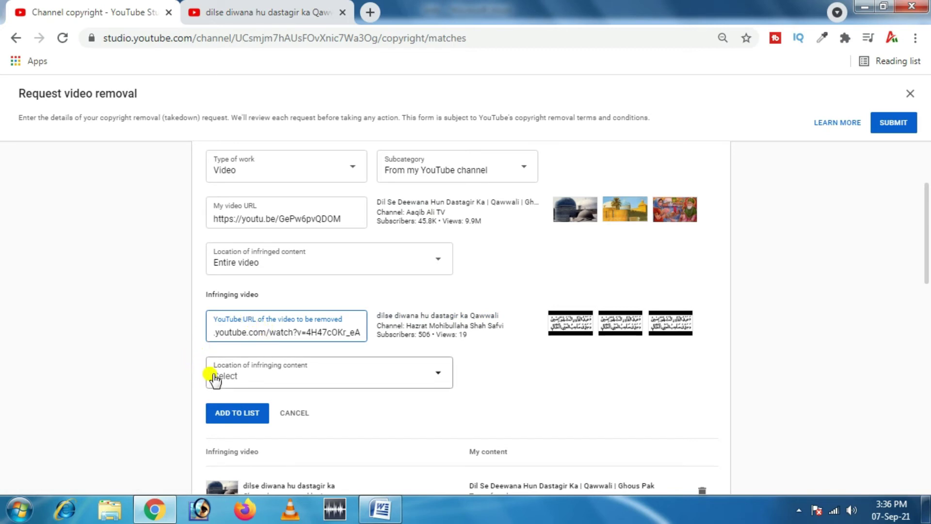
{"action": "left_click", "coordinate": [438, 377]}
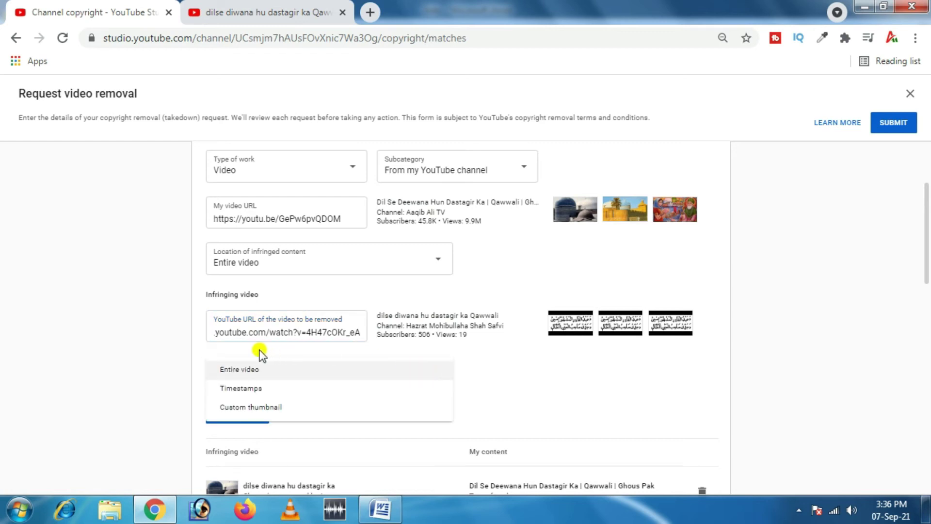
{"action": "left_click", "coordinate": [276, 373]}
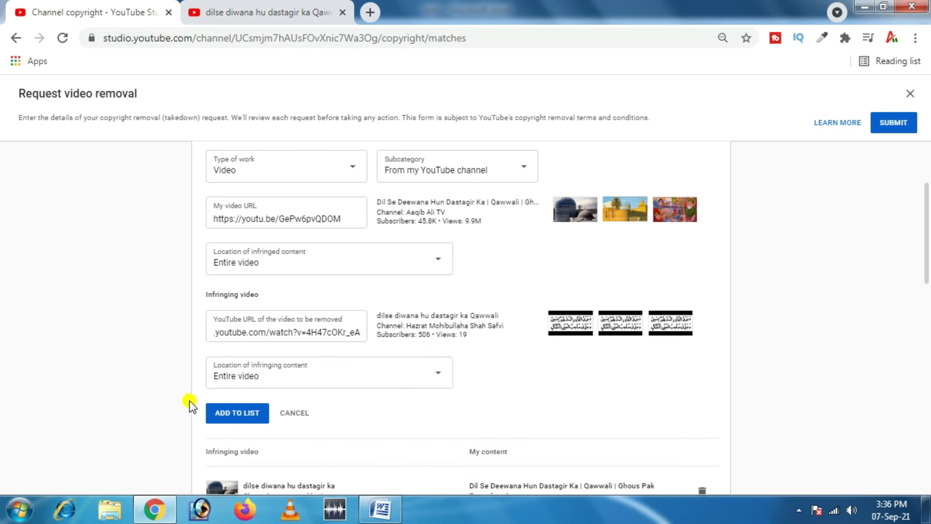
{"action": "left_click", "coordinate": [235, 412]}
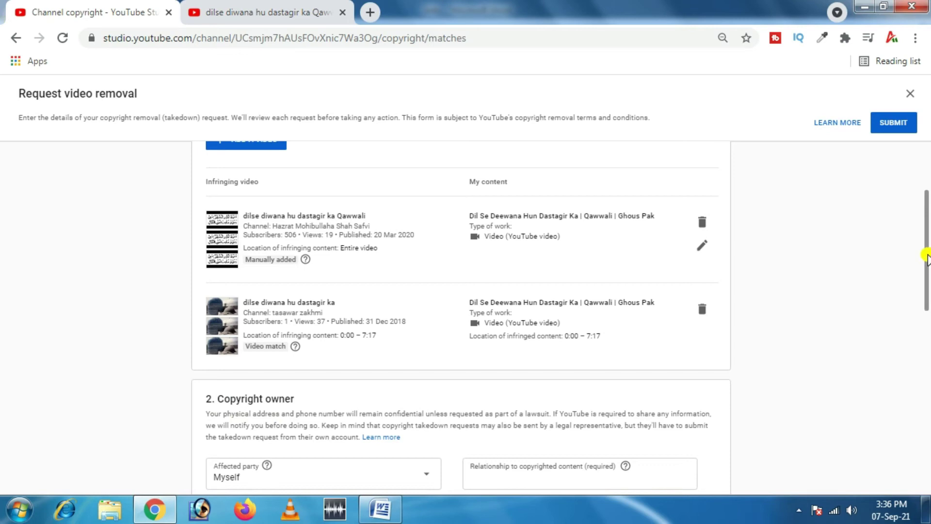
Step: In the Copyright owner section, set affected party to Myself and relationship to 'Owner'
{"action": "left_click_drag", "start_coordinate": [926, 257], "coordinate": [926, 324]}
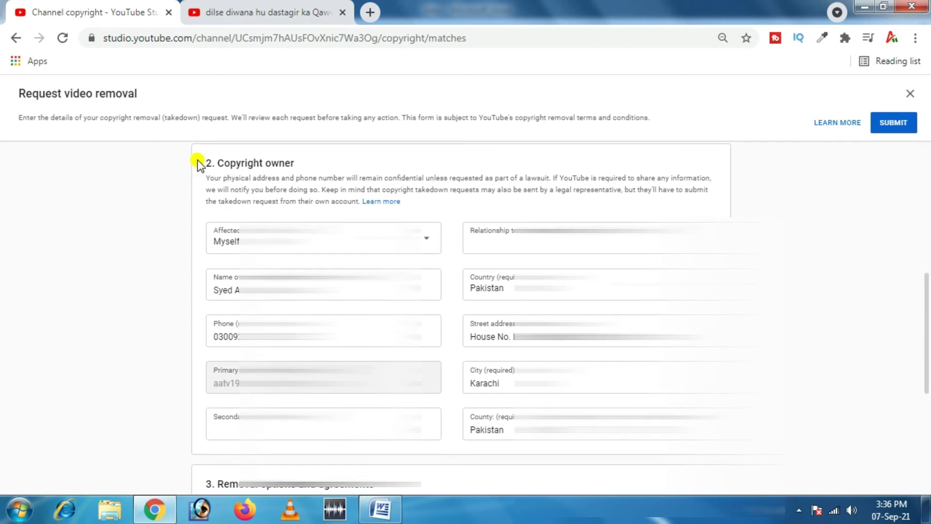
{"action": "left_click_drag", "start_coordinate": [219, 162], "coordinate": [293, 166]}
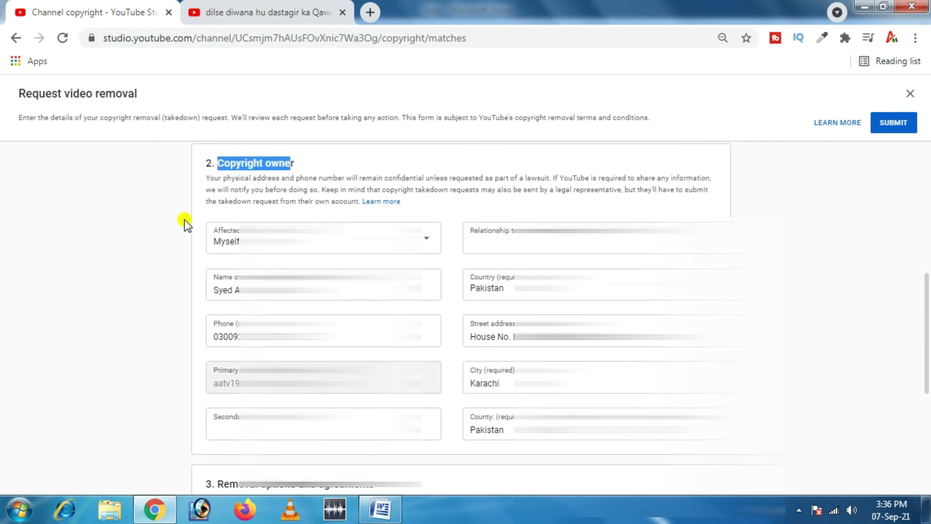
{"action": "left_click", "coordinate": [218, 239]}
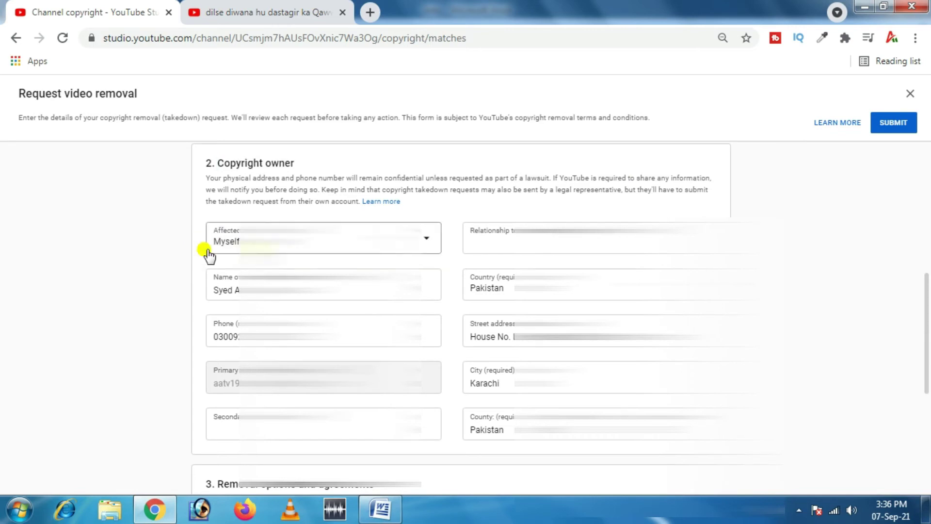
{"action": "left_click", "coordinate": [427, 243]}
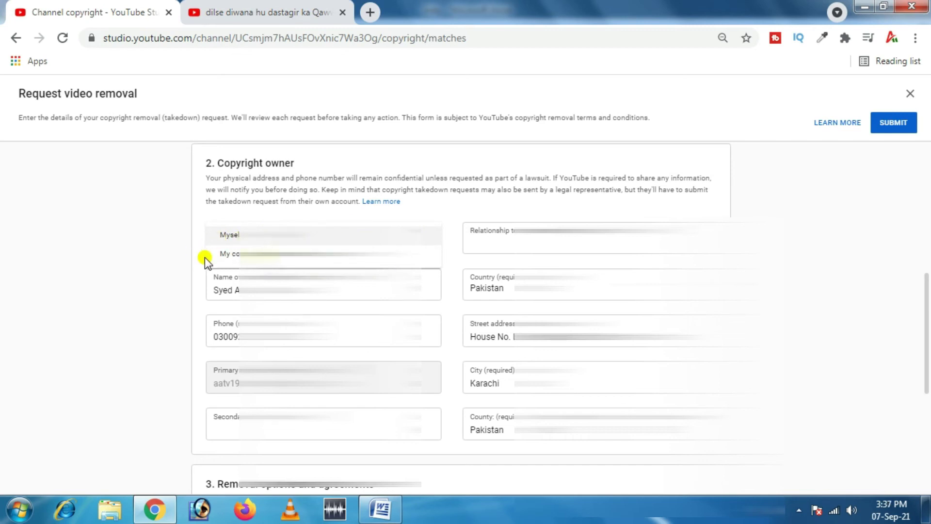
{"action": "left_click", "coordinate": [234, 238]}
{"action": "left_click", "coordinate": [476, 245]}
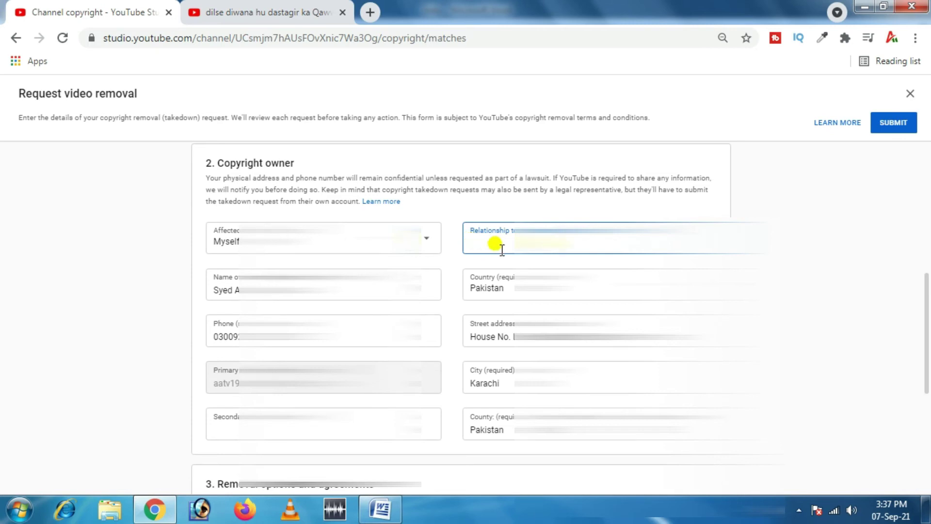
{"action": "type", "text": "Owner"}
{"action": "key", "text": "Tab"}
{"action": "scroll", "coordinate": [502, 248], "scroll_direction": "down", "scroll_amount": 1}
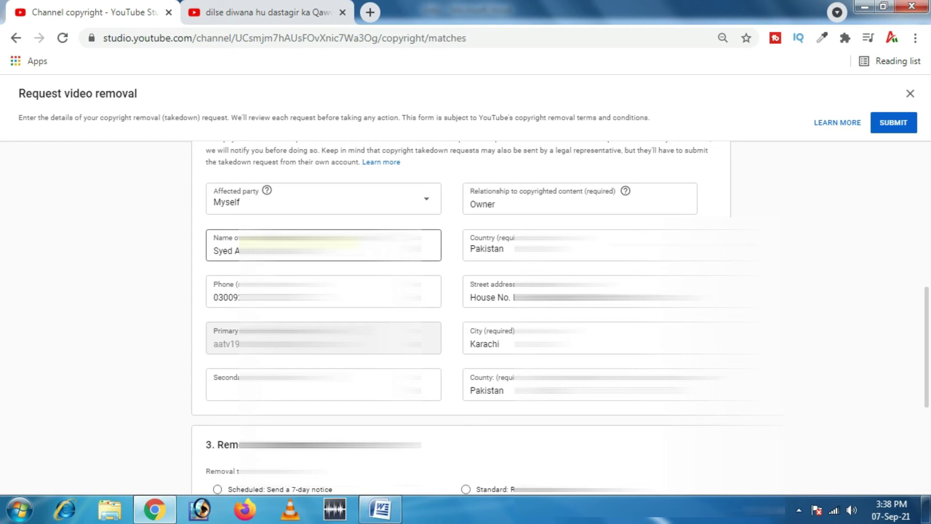
Step: Keep Pakistan as the country and check the street, city and county fields
{"action": "left_click", "coordinate": [495, 249]}
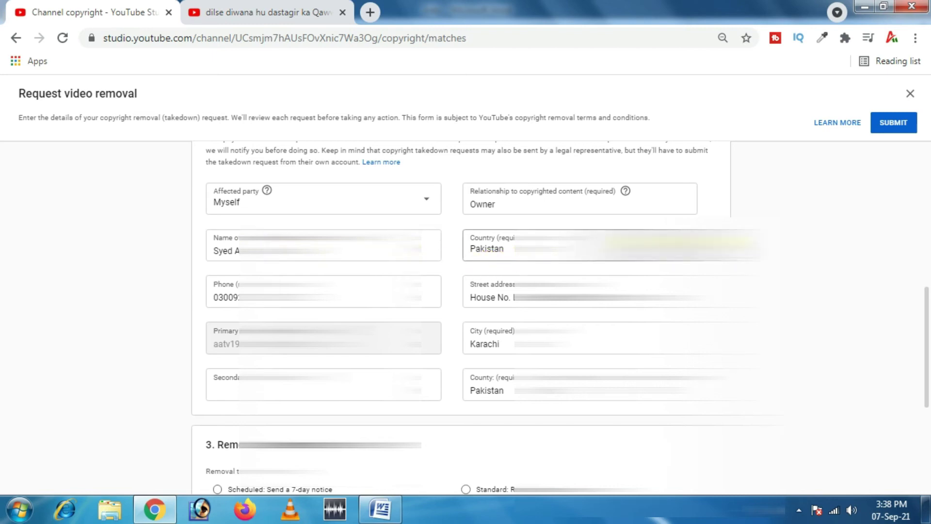
{"action": "left_click", "coordinate": [495, 247]}
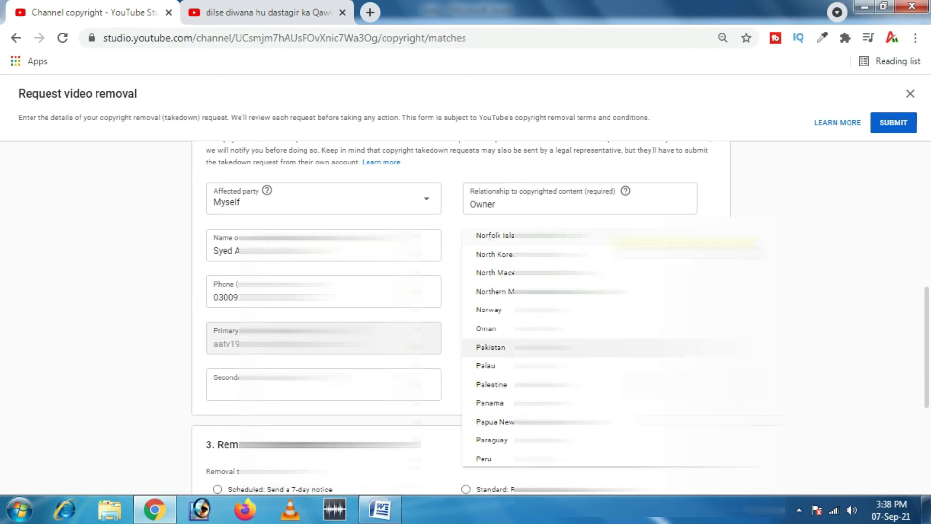
{"action": "left_click", "coordinate": [499, 349]}
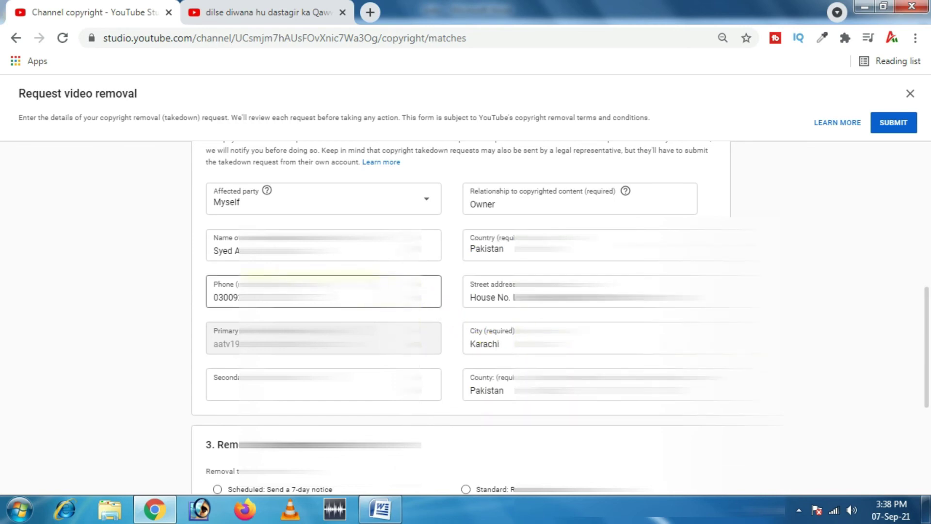
{"action": "left_click", "coordinate": [494, 296]}
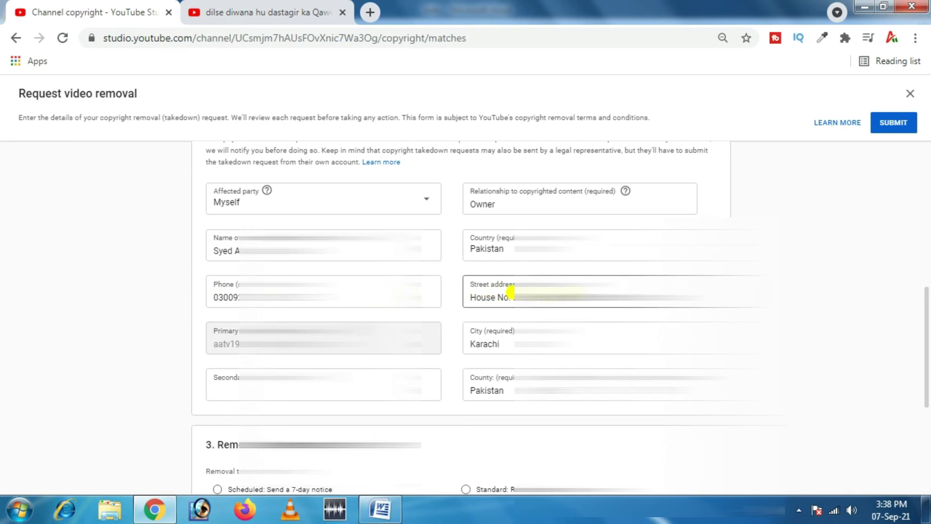
{"action": "left_click", "coordinate": [467, 326]}
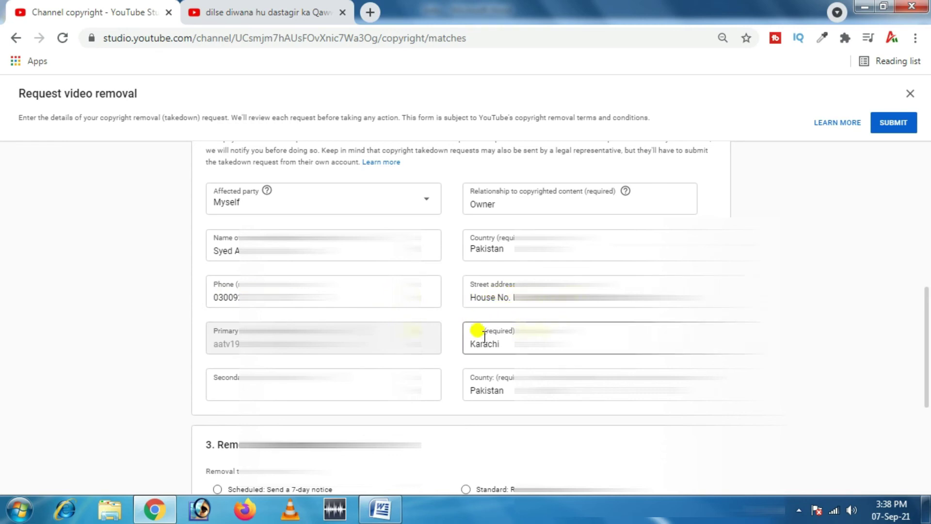
{"action": "left_click", "coordinate": [470, 370]}
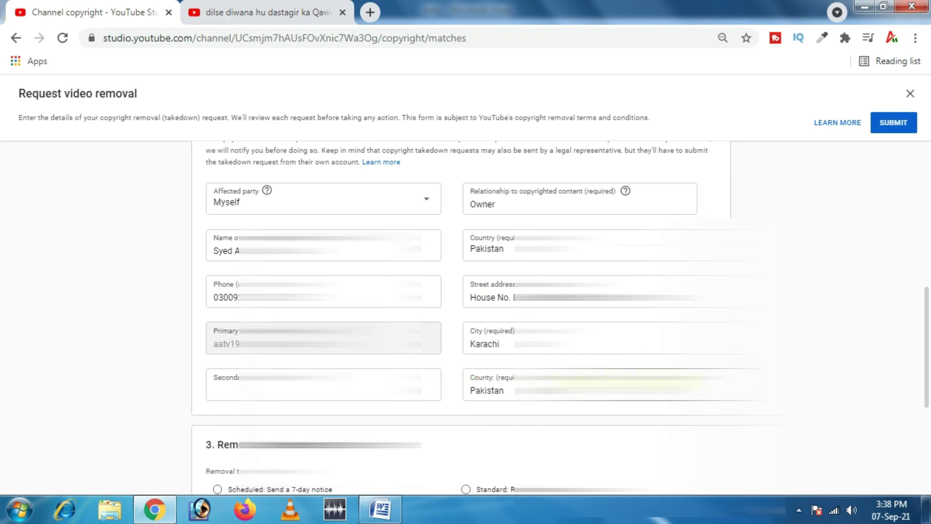
Step: Enter the secondary e-mail address and choose Scheduled removal with a 7-day notice
{"action": "left_click", "coordinate": [212, 378]}
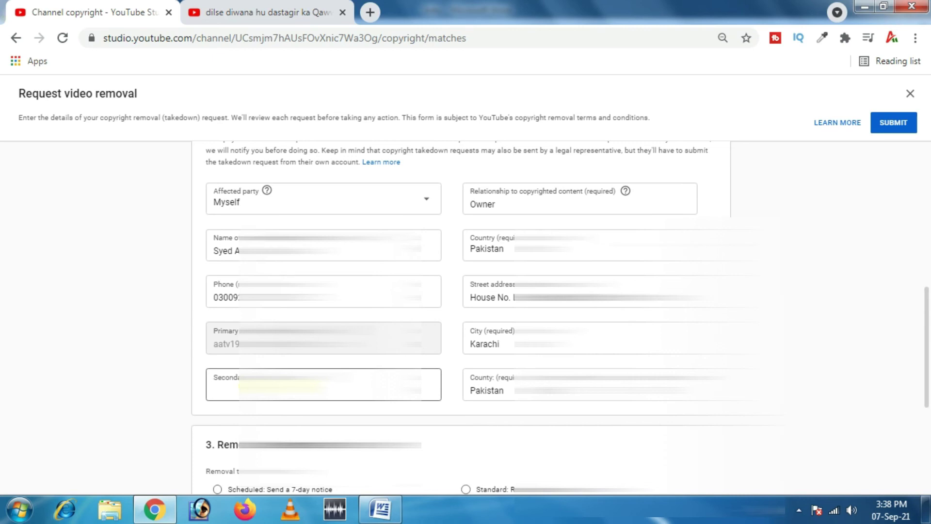
{"action": "left_click", "coordinate": [369, 384]}
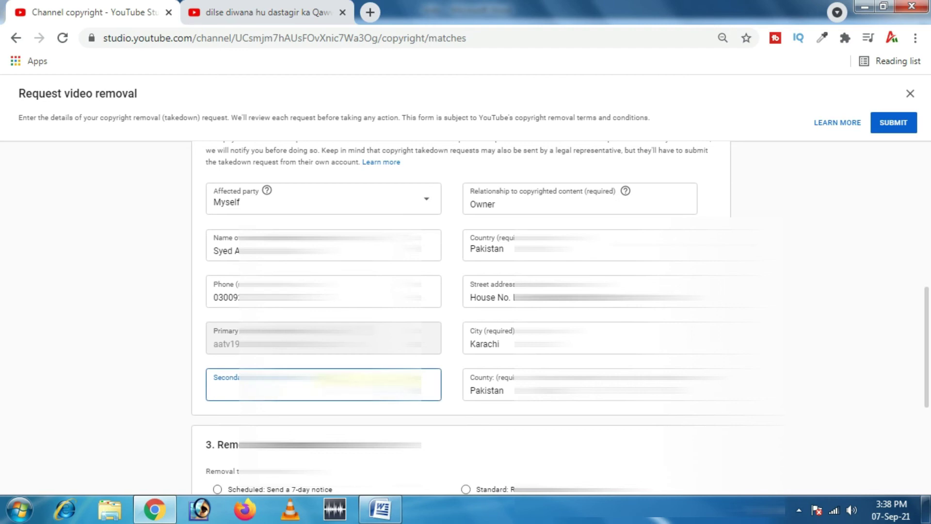
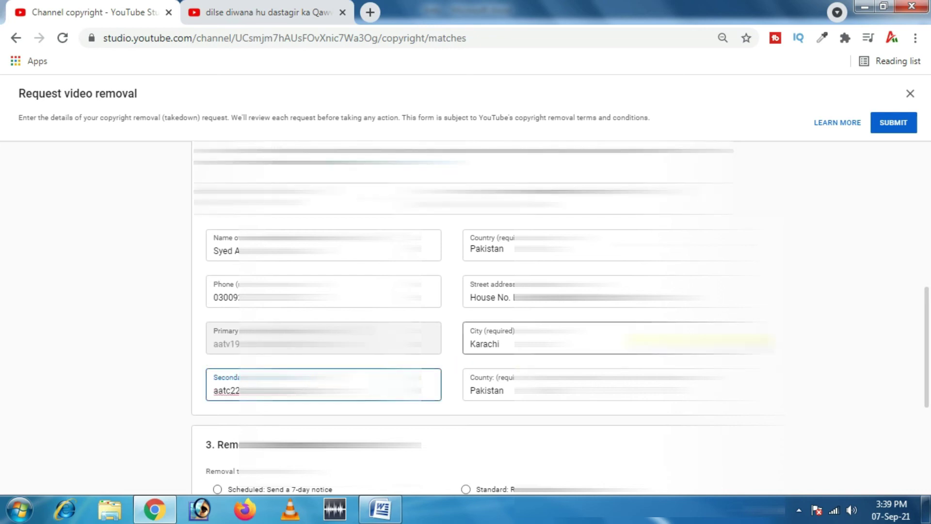
{"action": "left_click_drag", "start_coordinate": [921, 298], "coordinate": [926, 370]}
{"action": "left_click", "coordinate": [217, 300]}
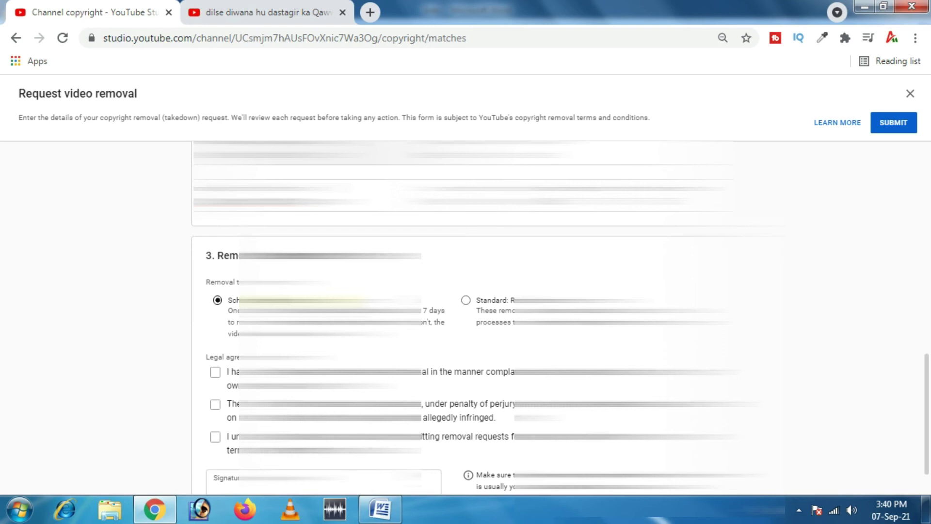
Step: Switch to Standard removal and accept all three legal agreements
{"action": "left_click", "coordinate": [452, 296]}
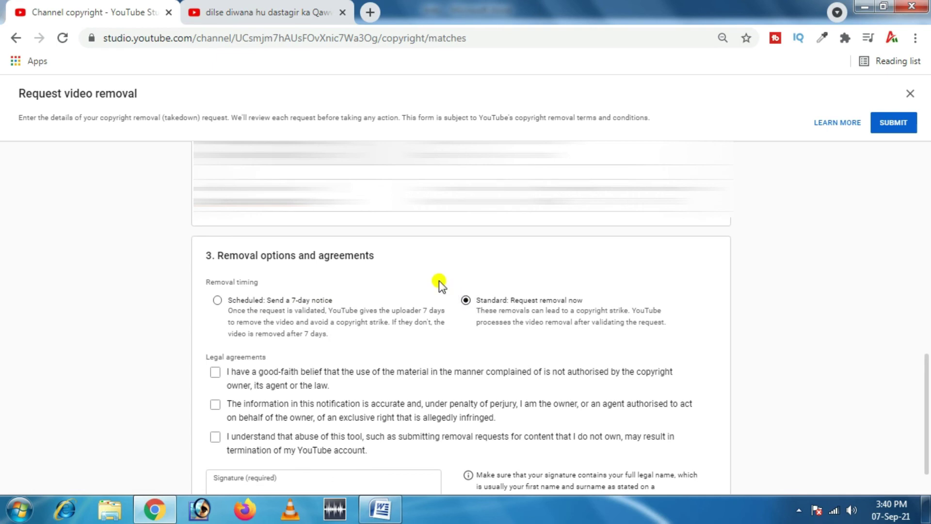
{"action": "left_click", "coordinate": [215, 372]}
{"action": "left_click", "coordinate": [214, 405]}
{"action": "left_click", "coordinate": [215, 436]}
{"action": "scroll", "coordinate": [924, 375], "scroll_direction": "down", "scroll_amount": 1}
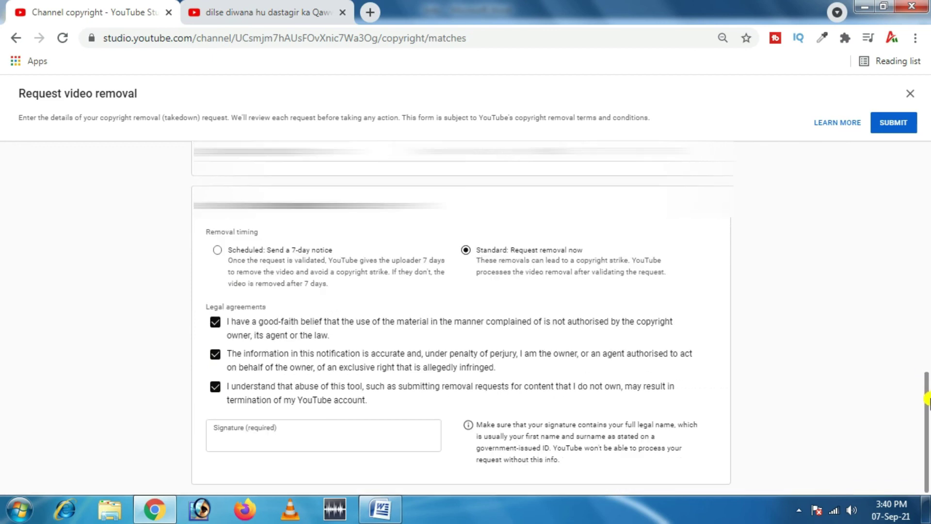
Step: Sign with the owner's full legal name and submit the removal request
{"action": "left_click", "coordinate": [226, 430]}
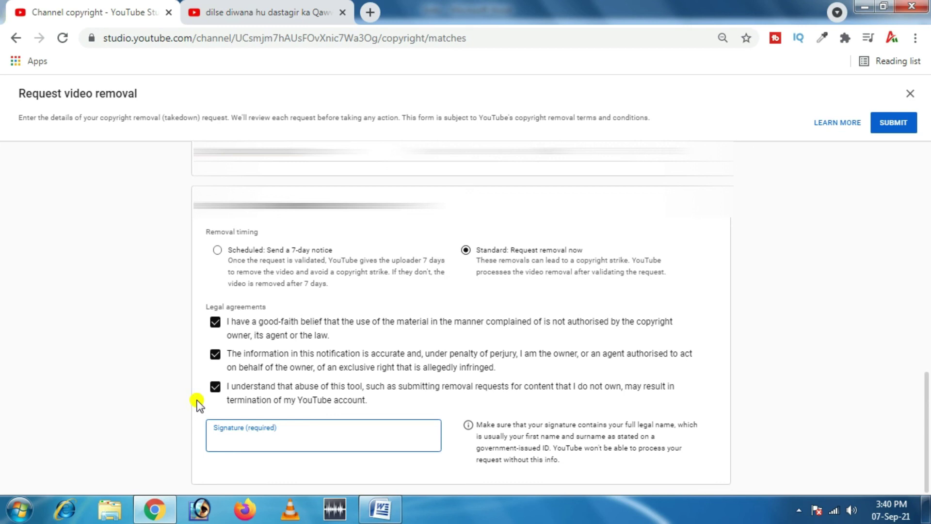
{"action": "type", "text": "Syed Aaqib Ali"}
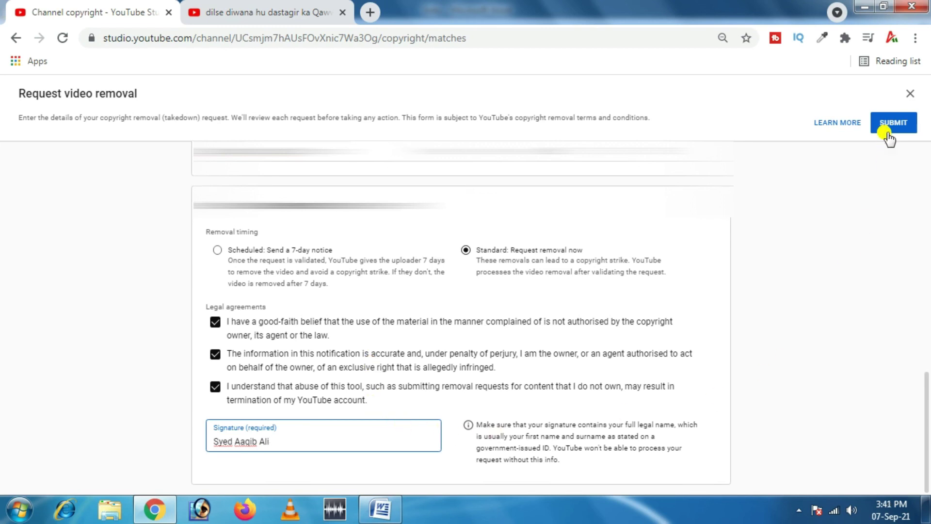
{"action": "left_click", "coordinate": [893, 123]}
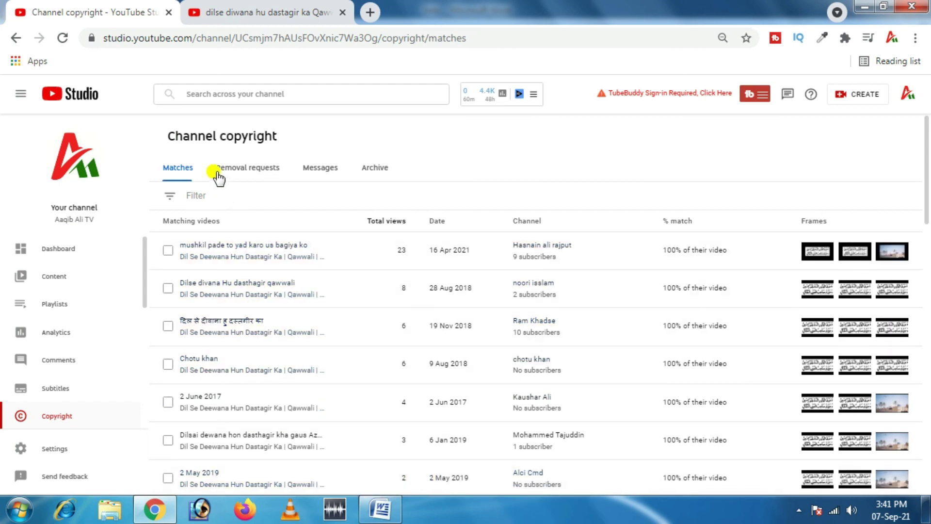
Step: Open the Removal requests tab to see the new request In progress
{"action": "left_click", "coordinate": [260, 174]}
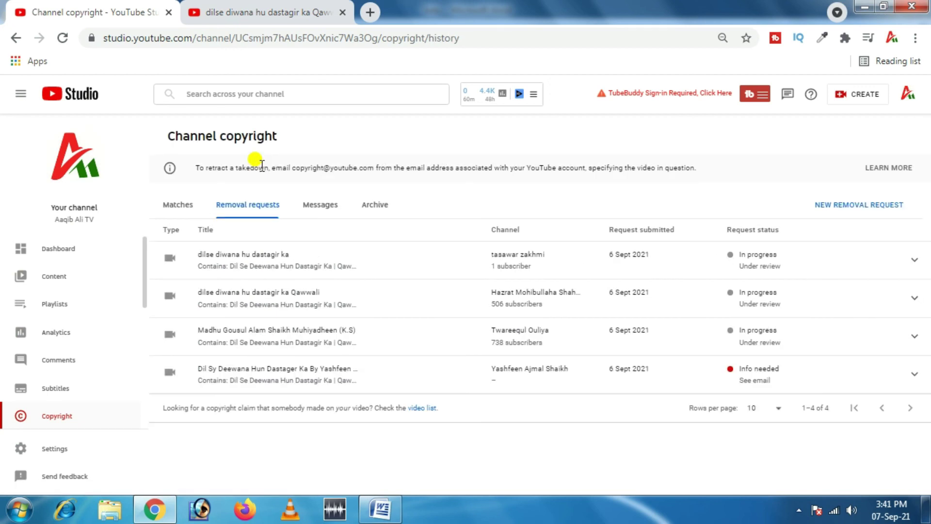